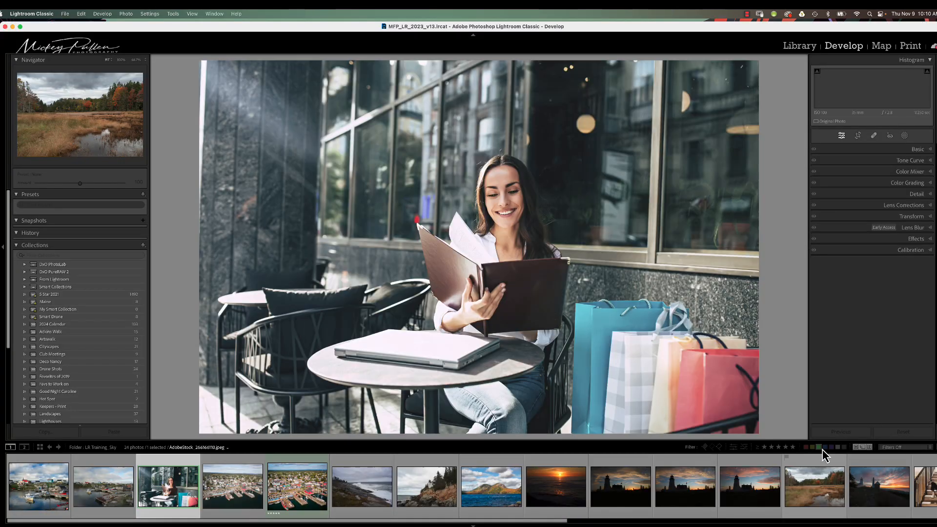
# Step: Filter the filmstrip to green-labelled photos and apply Lens Blur to the café portrait with a blur amount of about 90
pyautogui.click(819, 448)
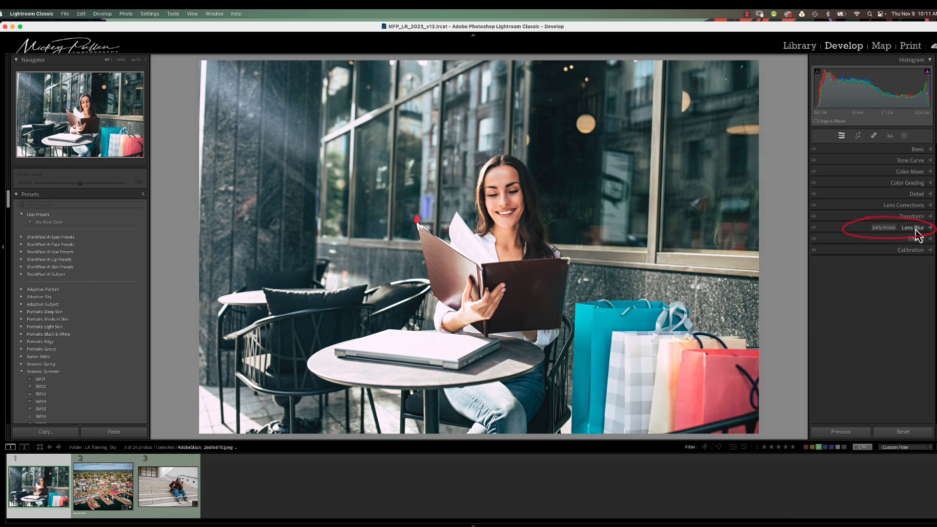
pyautogui.click(879, 228)
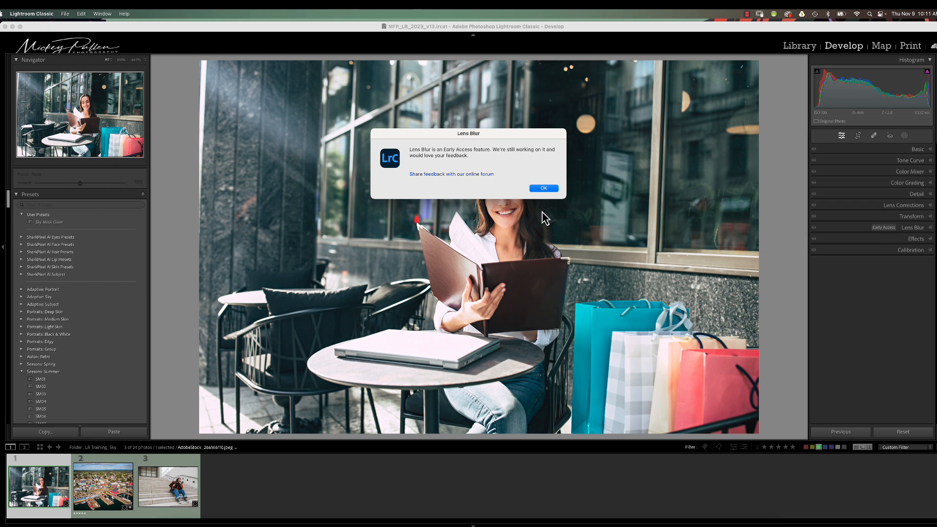
pyautogui.click(540, 189)
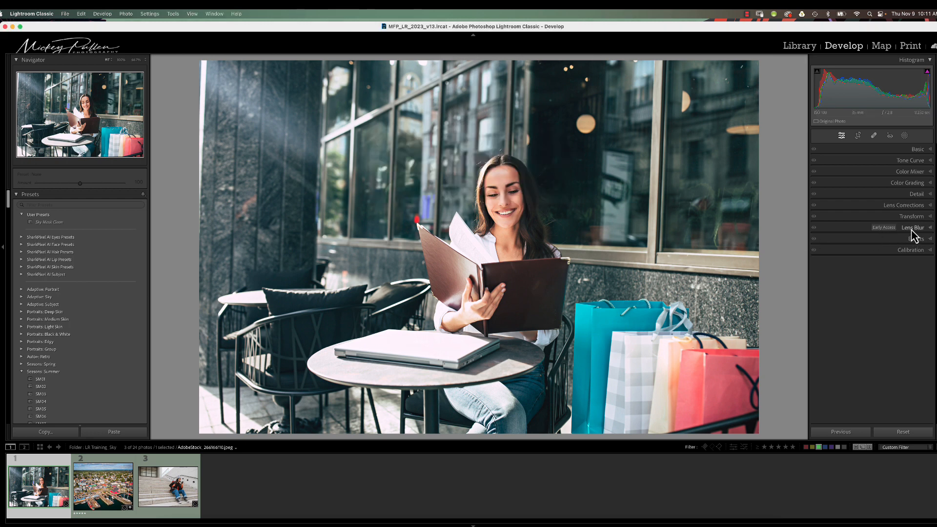
pyautogui.click(928, 228)
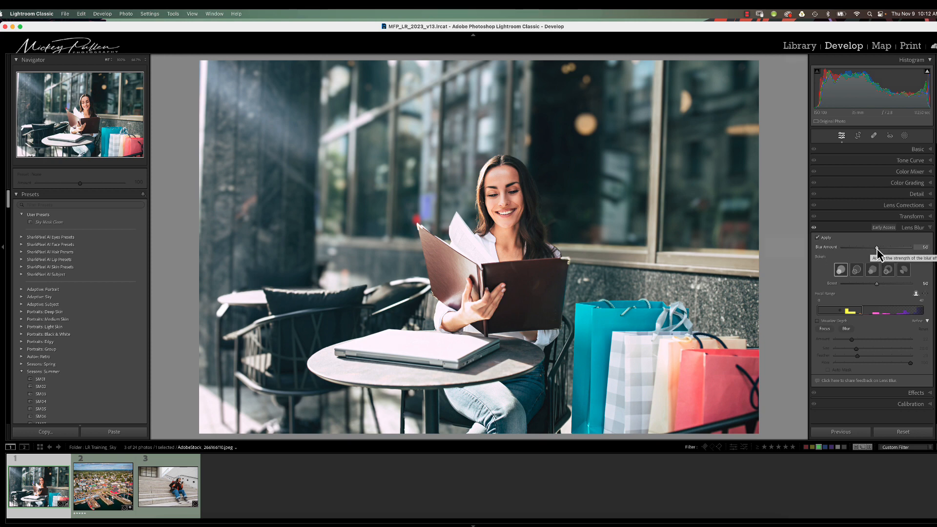
pyautogui.moveTo(876, 248); pyautogui.dragTo(906, 248)
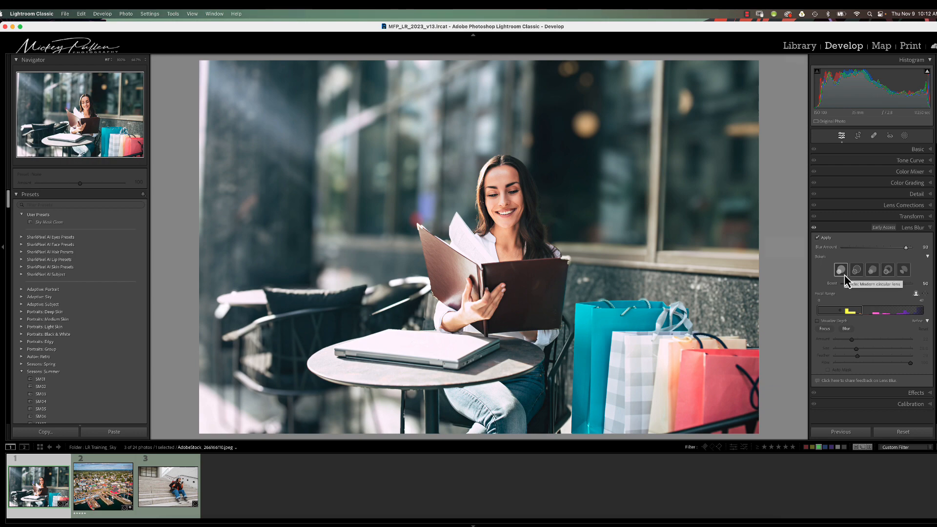
# Step: Inspect the blurred background lights at high magnification and set the bokeh Boost to 44
pyautogui.press('z')
pyautogui.press('super+equal')
pyautogui.press('super+equal')
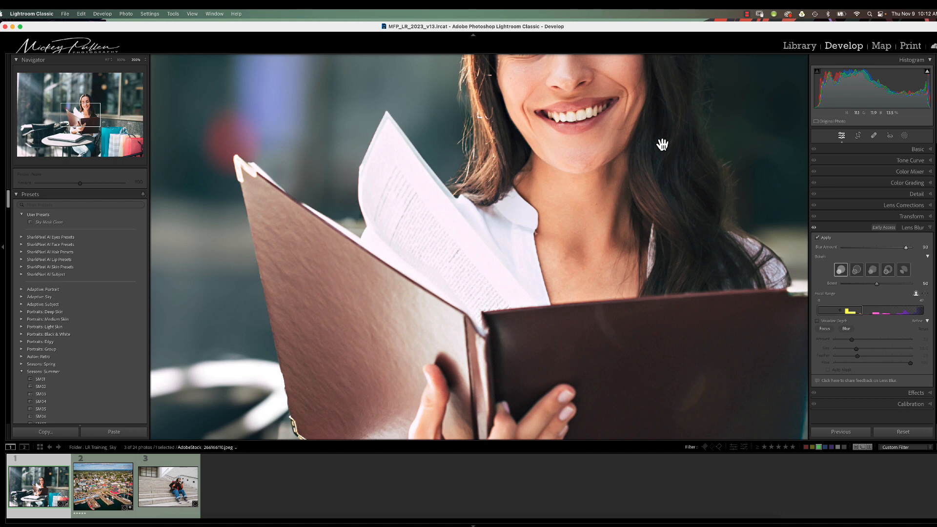
pyautogui.moveTo(660, 144); pyautogui.dragTo(577, 259)
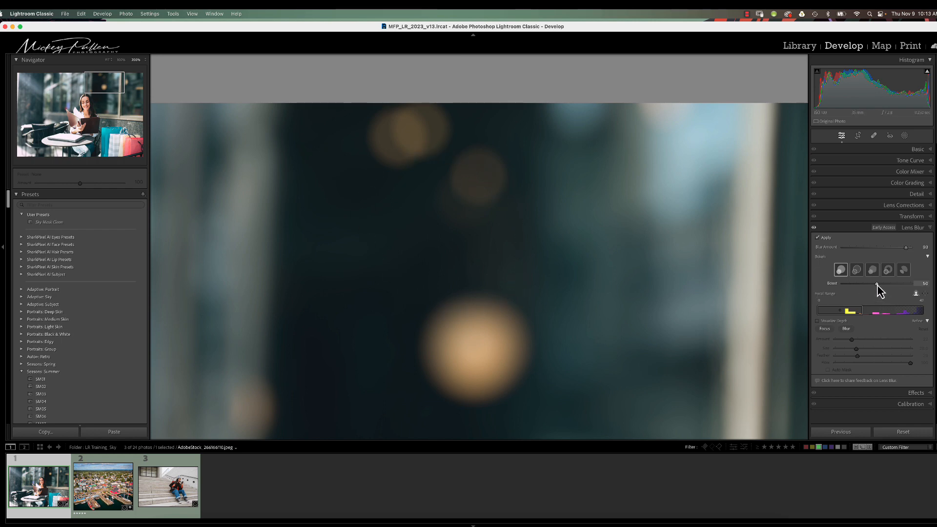
pyautogui.moveTo(877, 285)
pyautogui.mouseDown()
pyautogui.moveTo(906, 284)
pyautogui.moveTo(842, 288)
pyautogui.moveTo(873, 286)
pyautogui.mouseUp()
# Step: Try the remaining bokeh shapes in turn on the background lights and keep the last one
pyautogui.click(855, 271)
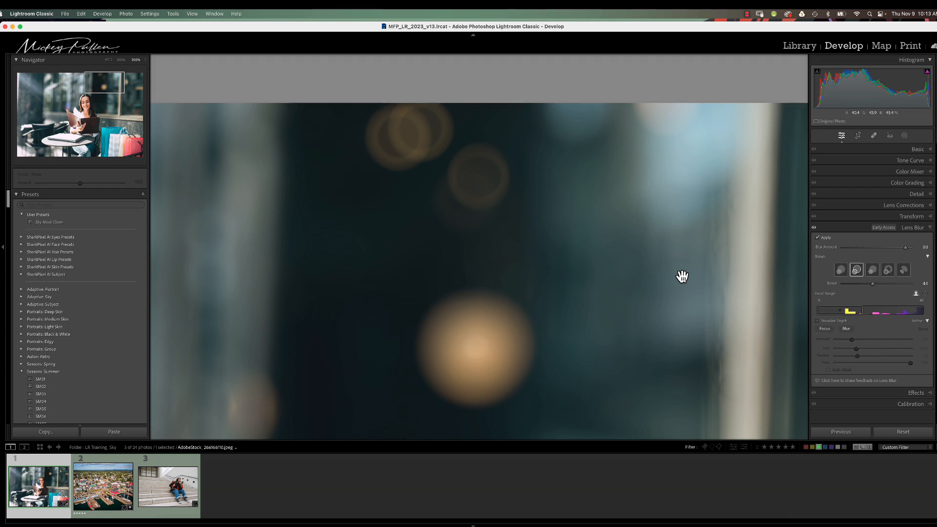
pyautogui.click(873, 271)
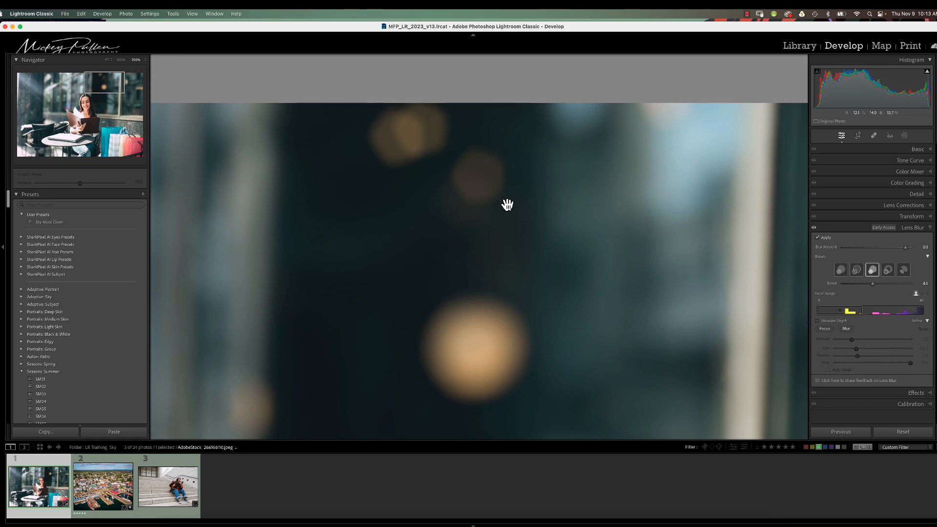
pyautogui.click(888, 271)
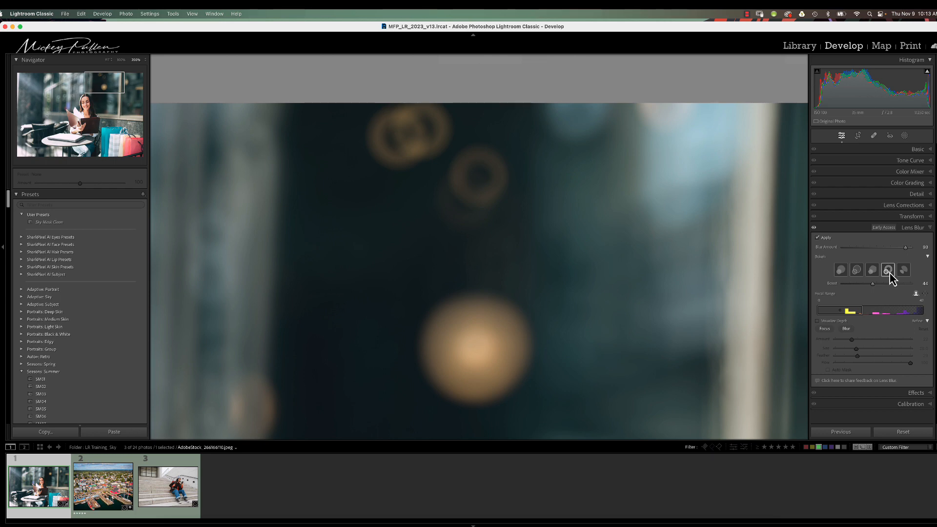
pyautogui.click(904, 271)
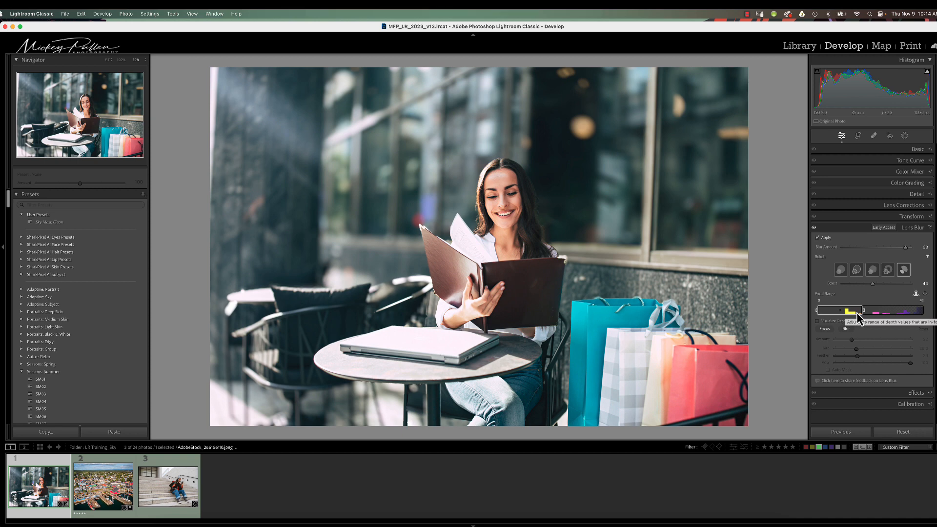
# Step: Visualize the depth map and shift the focal range from the foreground to the distant background
pyautogui.click(818, 322)
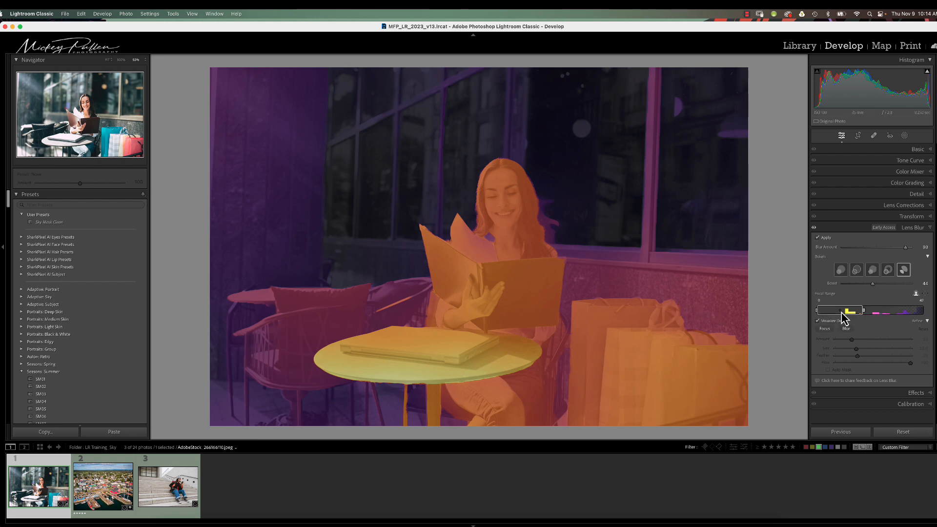
pyautogui.moveTo(844, 317); pyautogui.dragTo(865, 324)
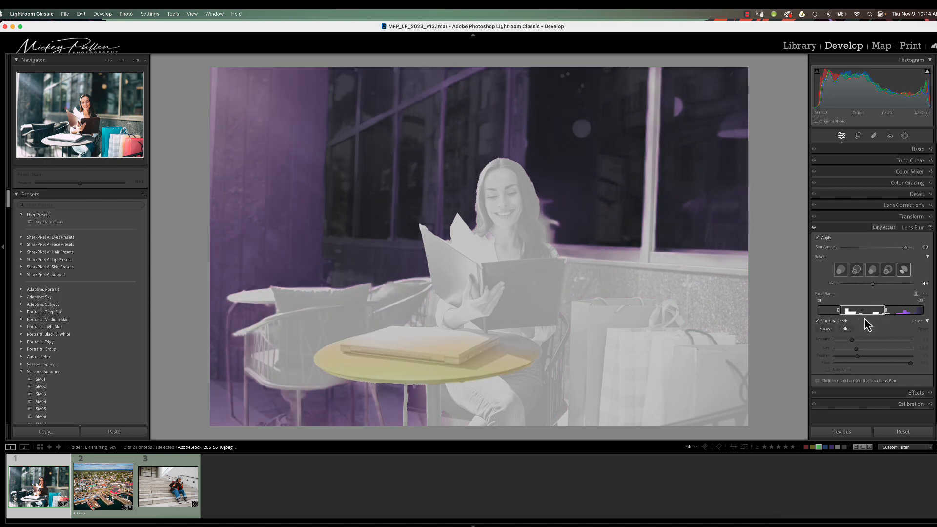
pyautogui.moveTo(865, 324); pyautogui.dragTo(897, 323)
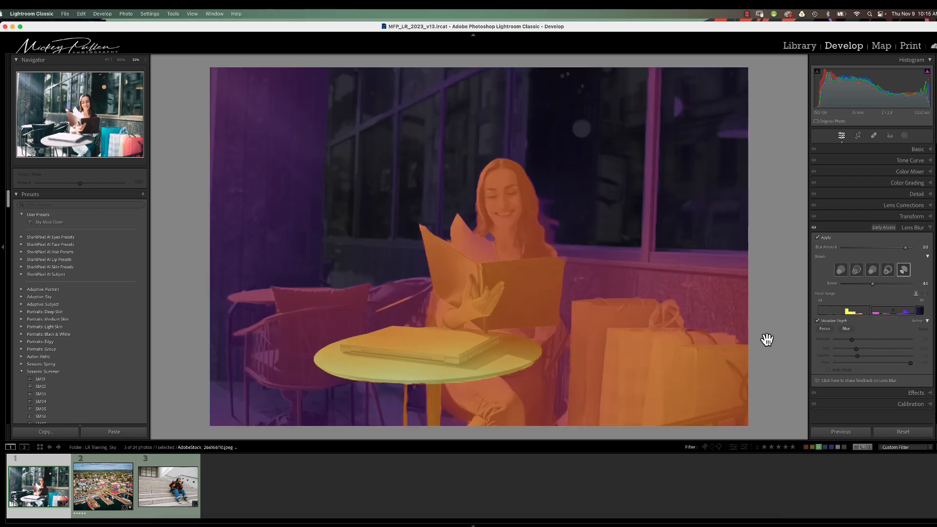
pyautogui.click(817, 321)
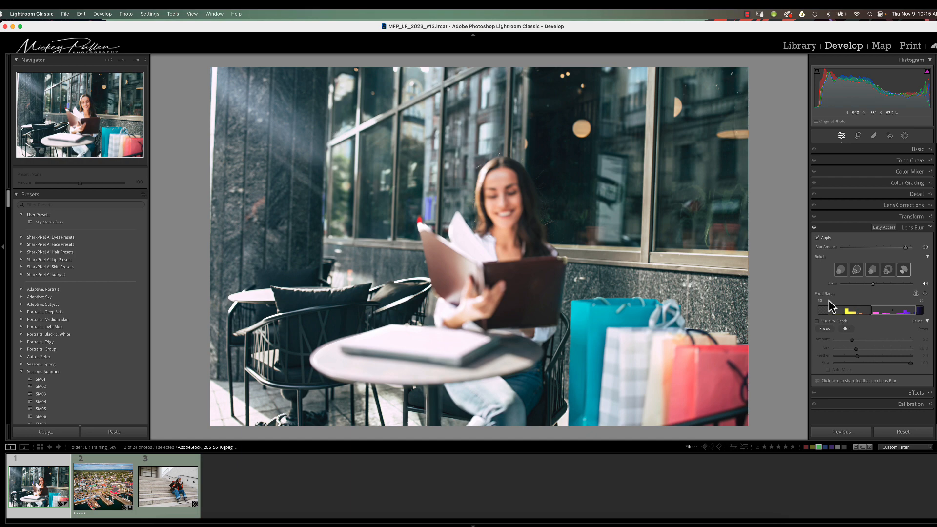
# Step: Shift the focal range back and forth between the woman in the foreground and the café background, checking the depth map
pyautogui.moveTo(899, 317); pyautogui.dragTo(852, 317)
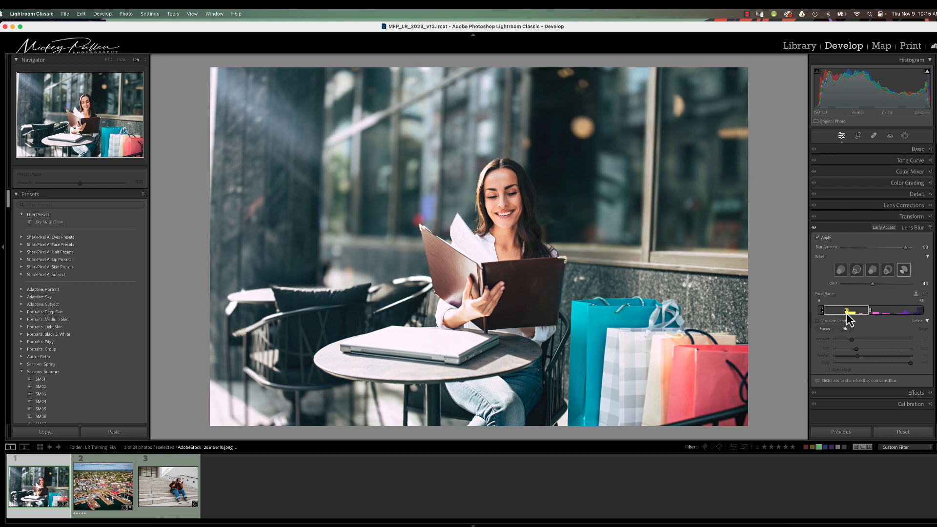
pyautogui.moveTo(847, 318); pyautogui.dragTo(841, 318)
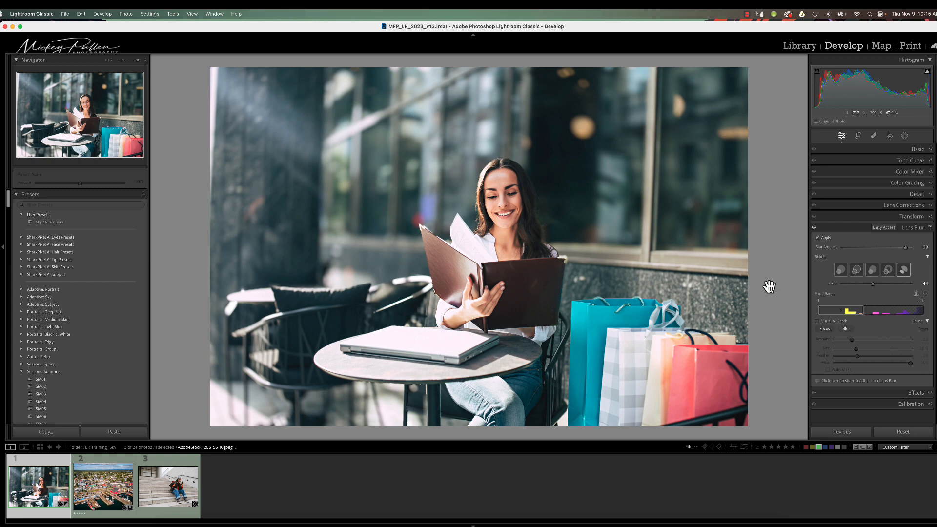
pyautogui.moveTo(850, 313); pyautogui.dragTo(908, 312)
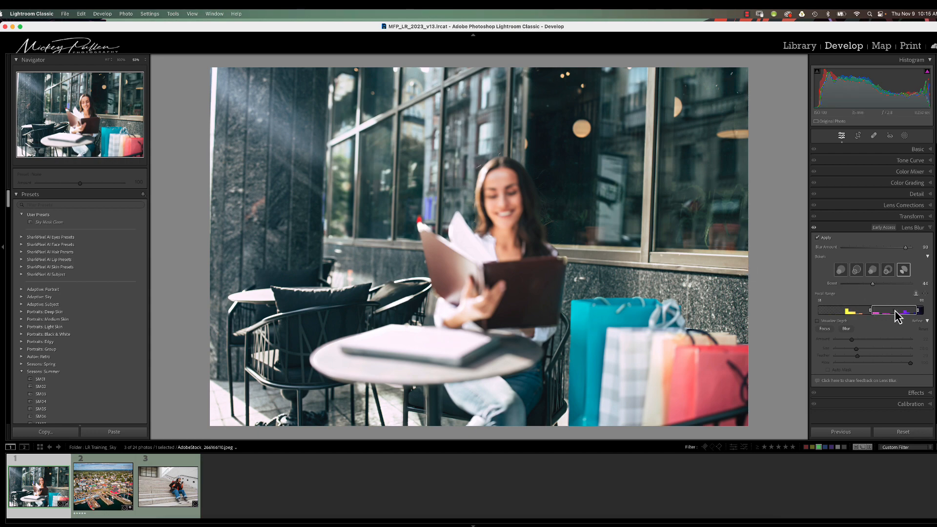
pyautogui.moveTo(896, 316); pyautogui.dragTo(859, 313)
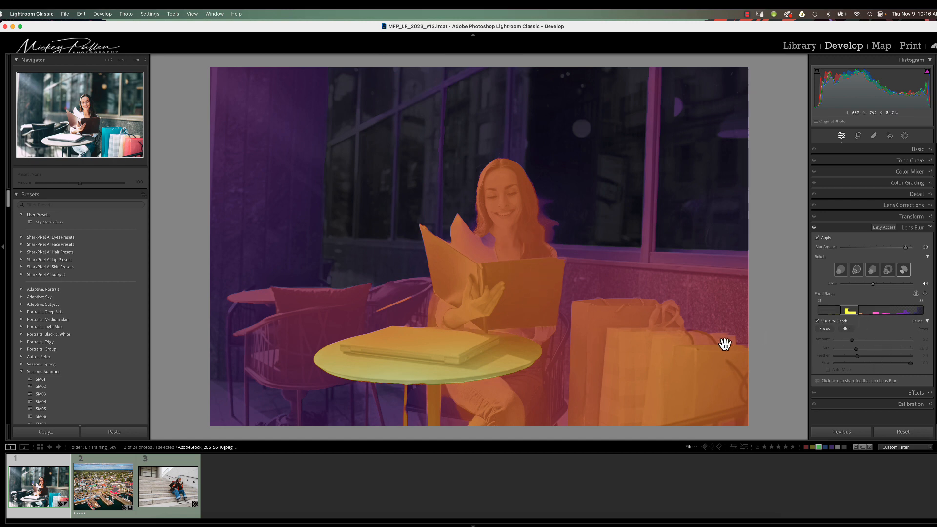
pyautogui.click(817, 321)
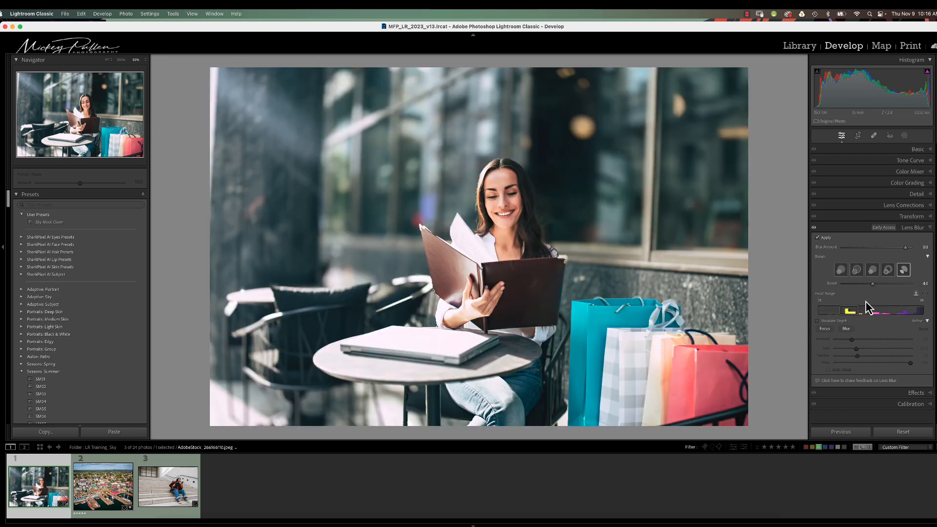
# Step: Focus on the detected subject, then draw a focus area from the woman over the shopping bags and nudge the focal range
pyautogui.click(916, 295)
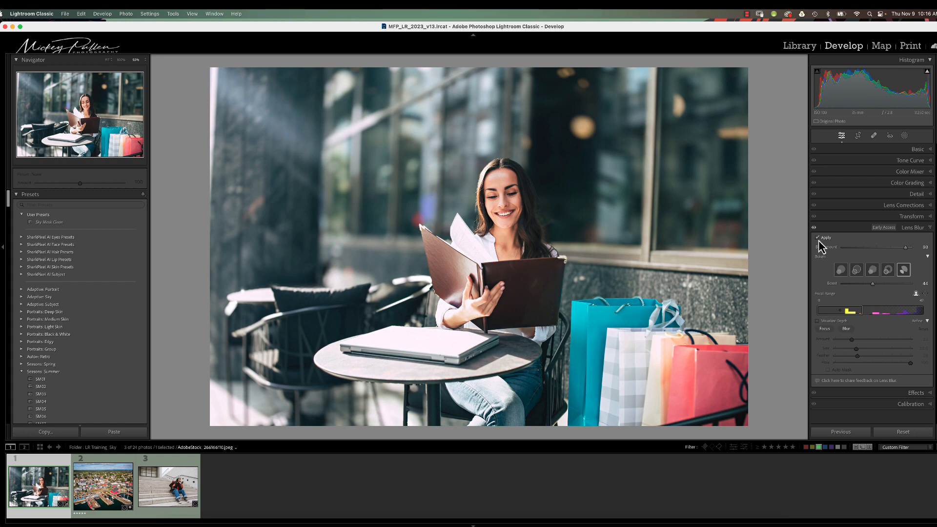
pyautogui.click(924, 293)
pyautogui.moveTo(558, 280); pyautogui.dragTo(742, 424)
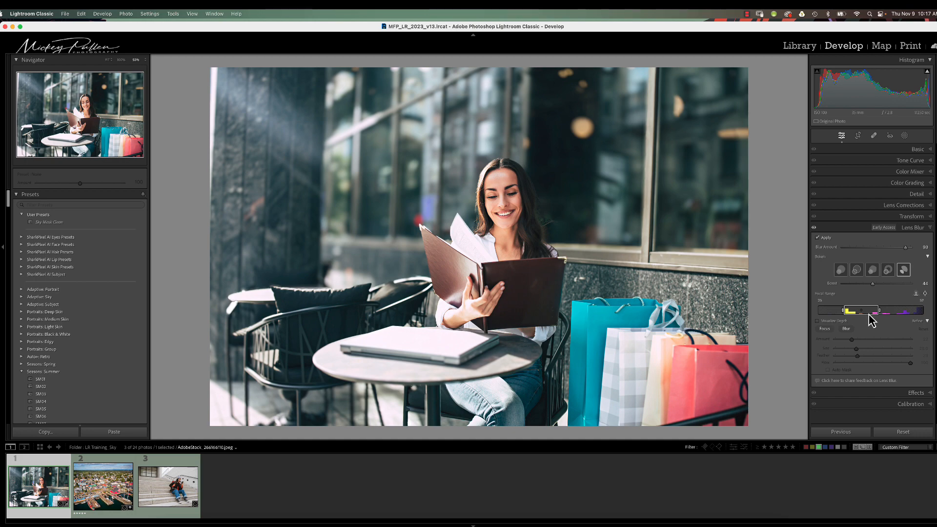
pyautogui.moveTo(869, 317)
pyautogui.mouseDown()
pyautogui.moveTo(882, 318)
pyautogui.moveTo(856, 315)
pyautogui.moveTo(876, 317)
pyautogui.moveTo(865, 317)
pyautogui.mouseUp()
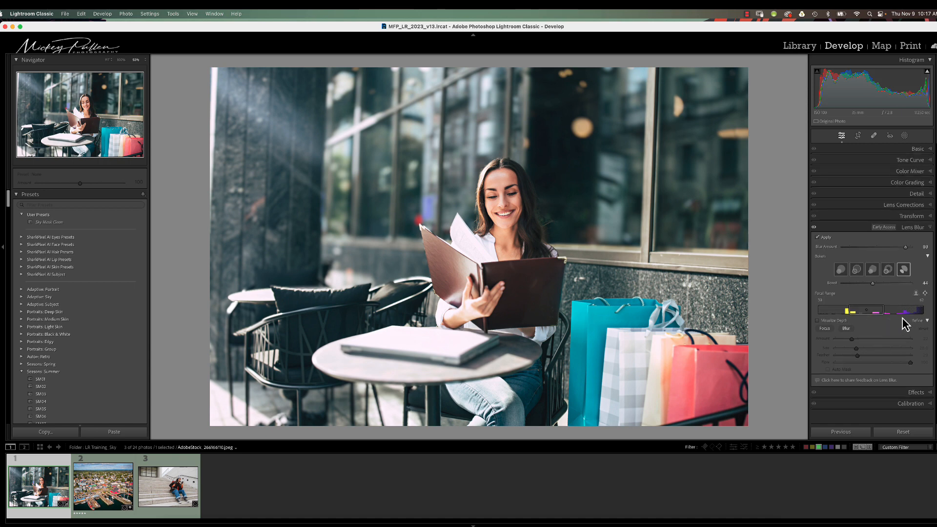
# Step: Check the depth map and draw a new focus area over the empty chairs behind the table
pyautogui.click(818, 320)
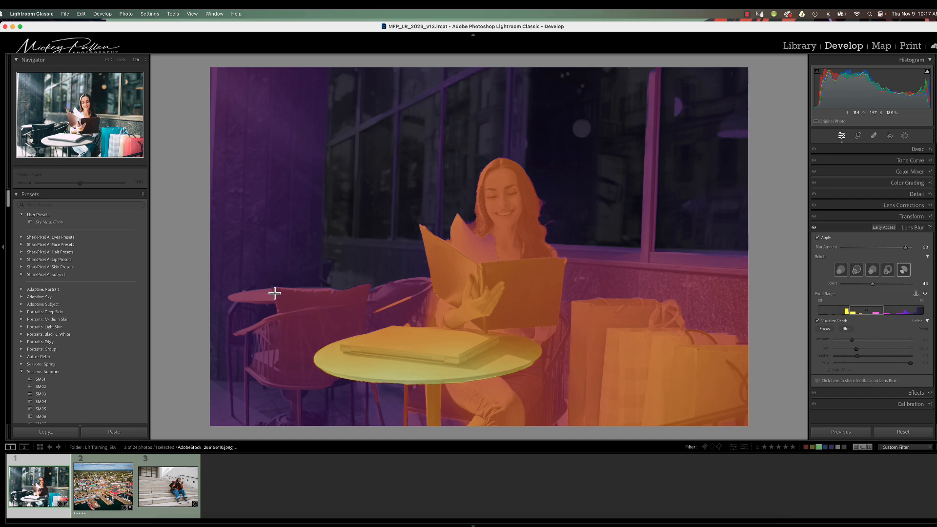
pyautogui.click(817, 321)
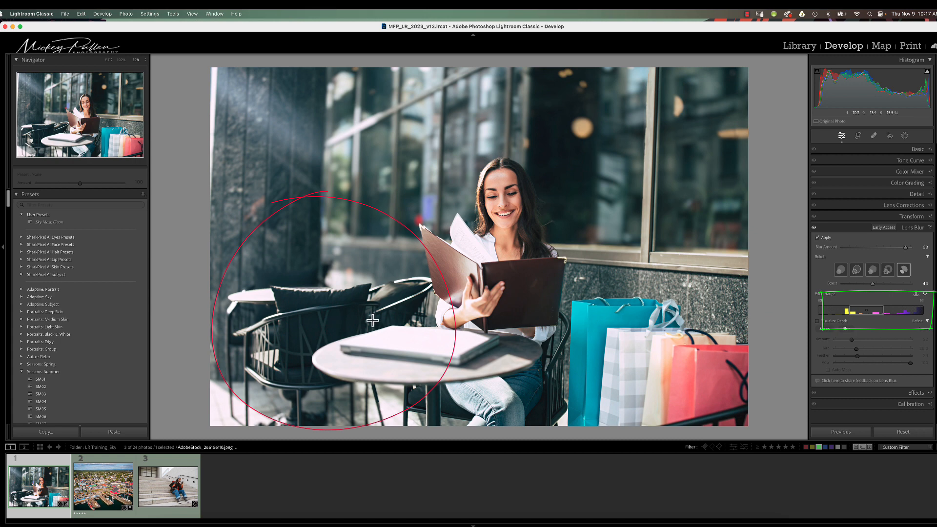
pyautogui.moveTo(244, 271); pyautogui.dragTo(411, 355)
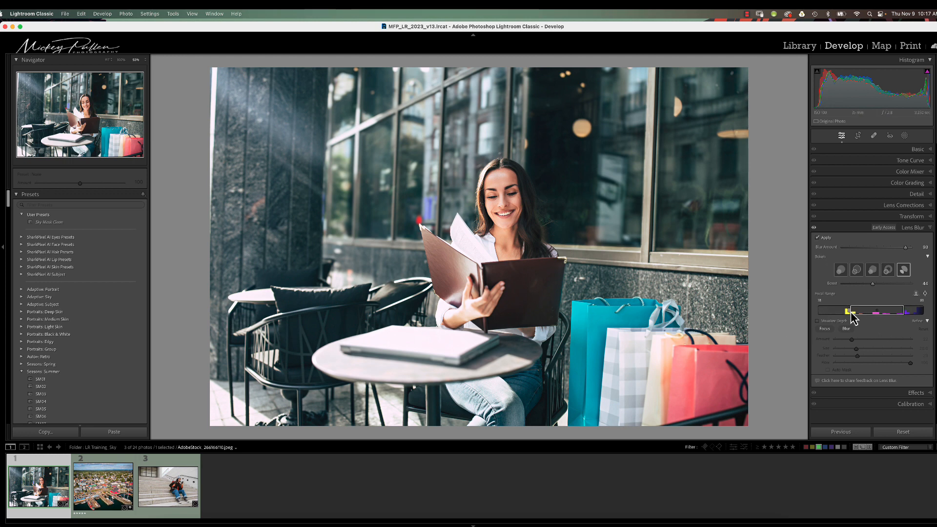
# Step: Adjust the focal range's width and position between the foreground and the far background, using the in-focus overlay as a guide
pyautogui.moveTo(850, 313); pyautogui.dragTo(881, 313)
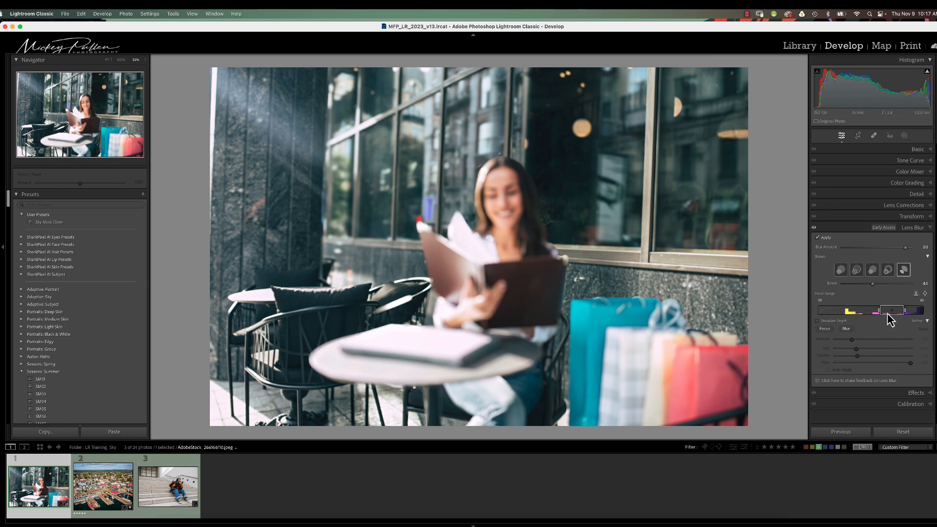
pyautogui.moveTo(892, 317); pyautogui.dragTo(835, 314)
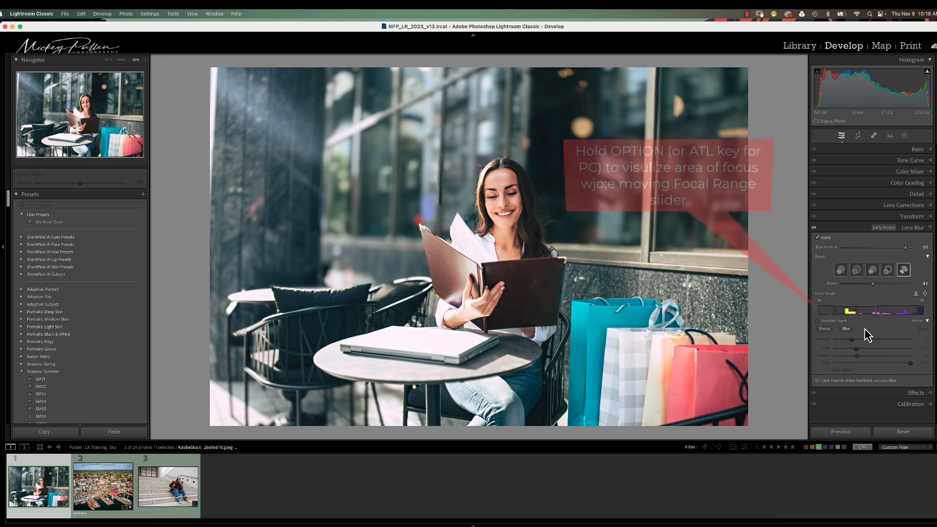
pyautogui.press('alt')
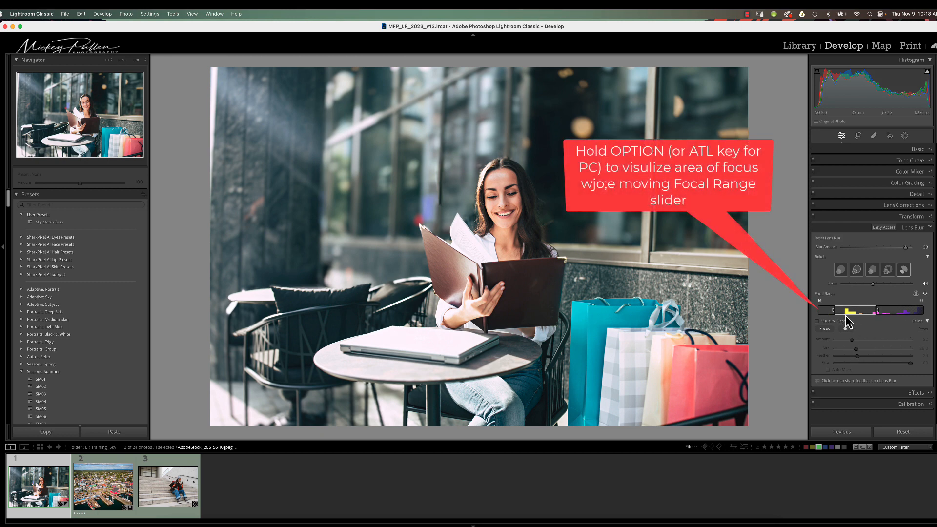
pyautogui.moveTo(836, 313)
pyautogui.mouseDown()
pyautogui.moveTo(857, 319)
pyautogui.moveTo(825, 316)
pyautogui.mouseUp()
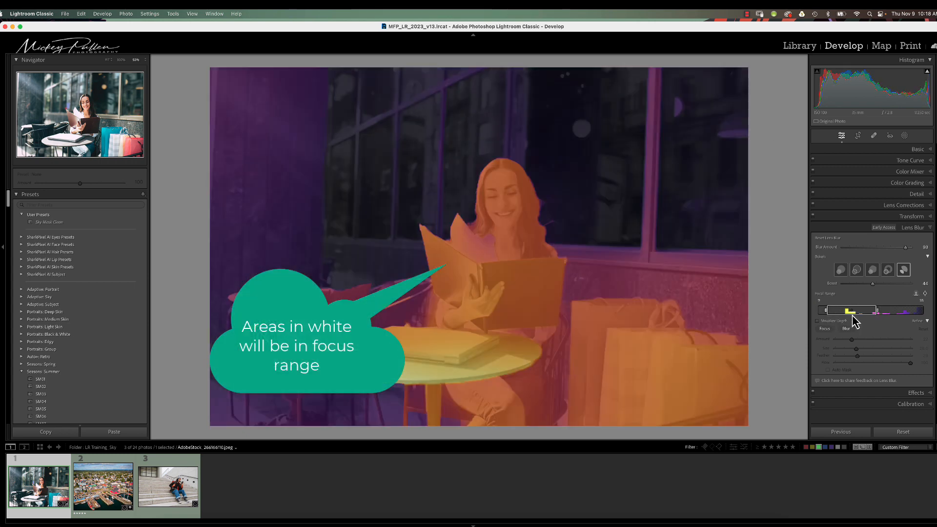
pyautogui.moveTo(881, 316)
pyautogui.mouseDown()
pyautogui.moveTo(850, 318)
pyautogui.moveTo(887, 317)
pyautogui.mouseUp()
pyautogui.moveTo(826, 314); pyautogui.dragTo(909, 320)
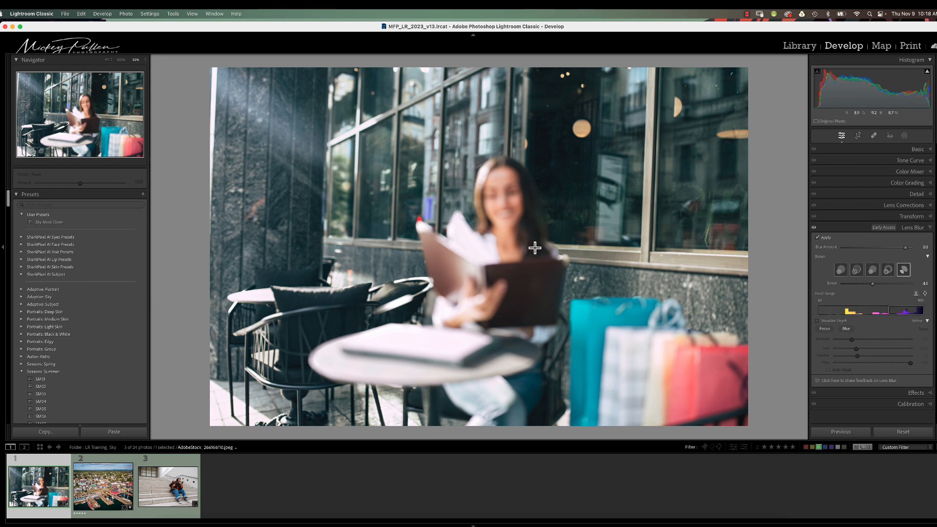
# Step: With depth visualization on, move the focal range back from the background and narrow it onto the woman and shopping bags
pyautogui.click(817, 321)
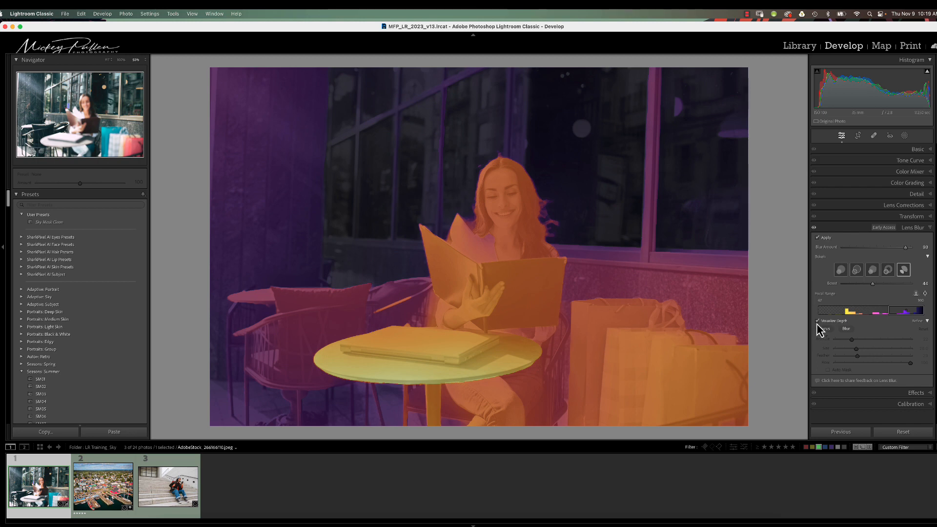
pyautogui.press('alt')
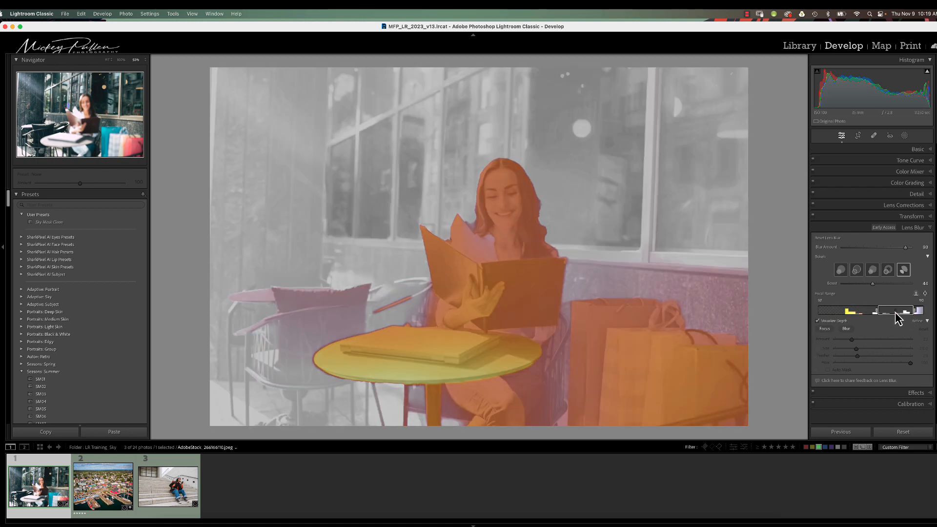
pyautogui.moveTo(906, 311)
pyautogui.mouseDown()
pyautogui.moveTo(877, 316)
pyautogui.moveTo(905, 323)
pyautogui.moveTo(845, 321)
pyautogui.mouseUp()
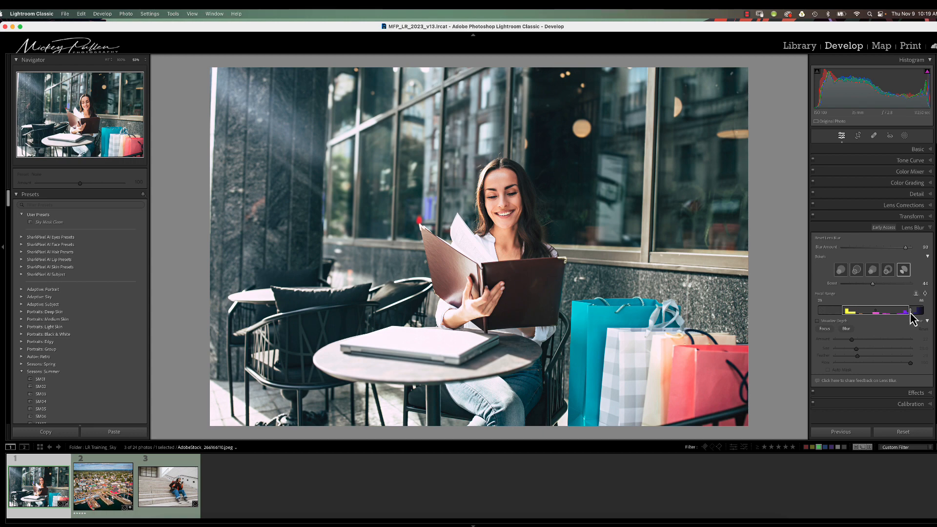
pyautogui.moveTo(906, 320); pyautogui.dragTo(867, 322)
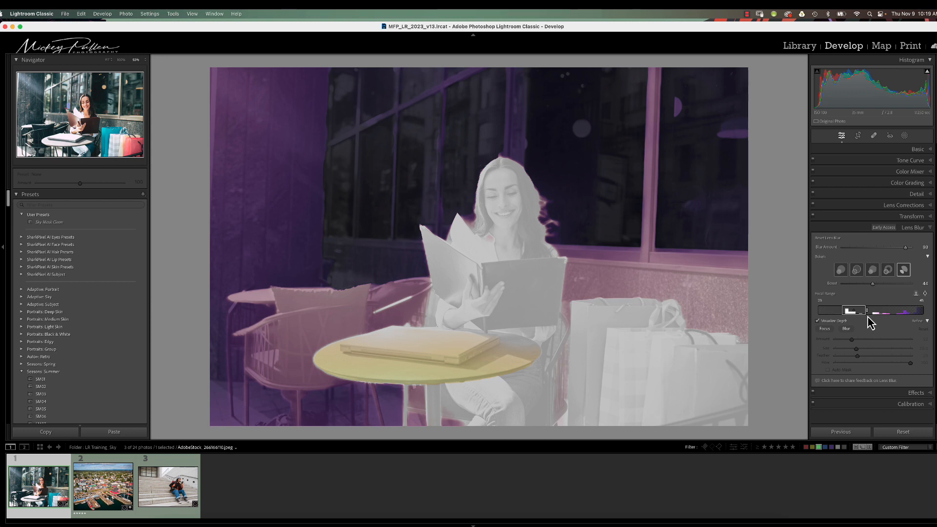
# Step: Nudge the focal range's far edge outward and set the Blur Amount to 100
pyautogui.moveTo(866, 316)
pyautogui.mouseDown()
pyautogui.moveTo(858, 316)
pyautogui.moveTo(868, 316)
pyautogui.mouseUp()
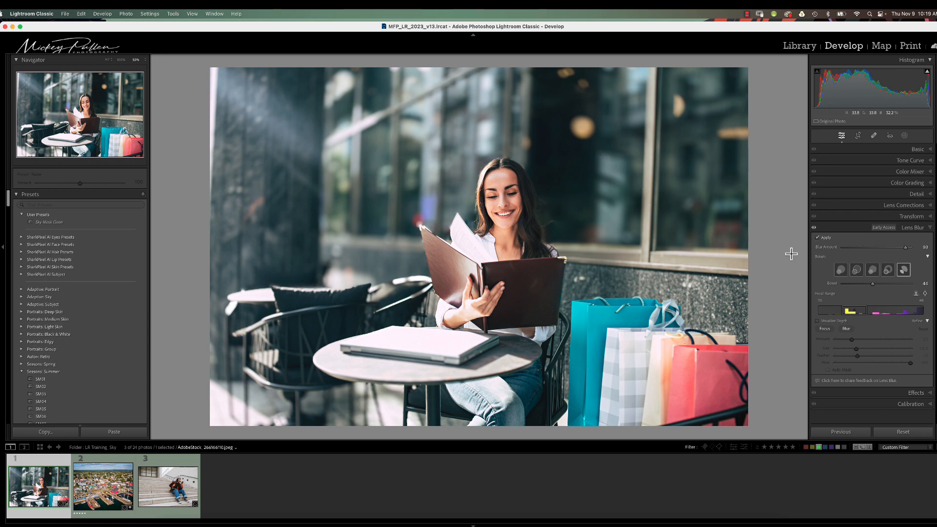
pyautogui.moveTo(905, 247)
pyautogui.mouseDown()
pyautogui.moveTo(853, 252)
pyautogui.moveTo(914, 254)
pyautogui.mouseUp()
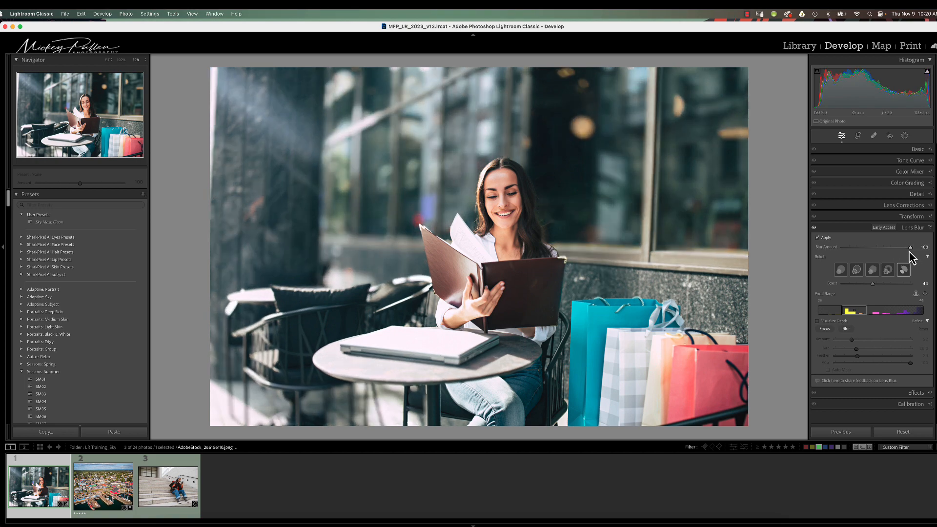
# Step: Compare the café photo with and without the Lens Blur effect
pyautogui.click(814, 228)
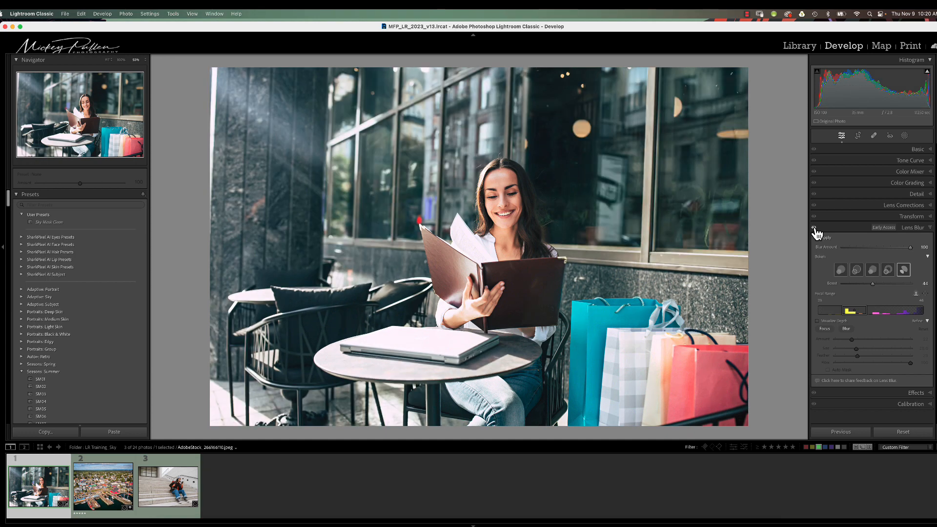
pyautogui.click(814, 228)
pyautogui.click(813, 228)
pyautogui.click(813, 228)
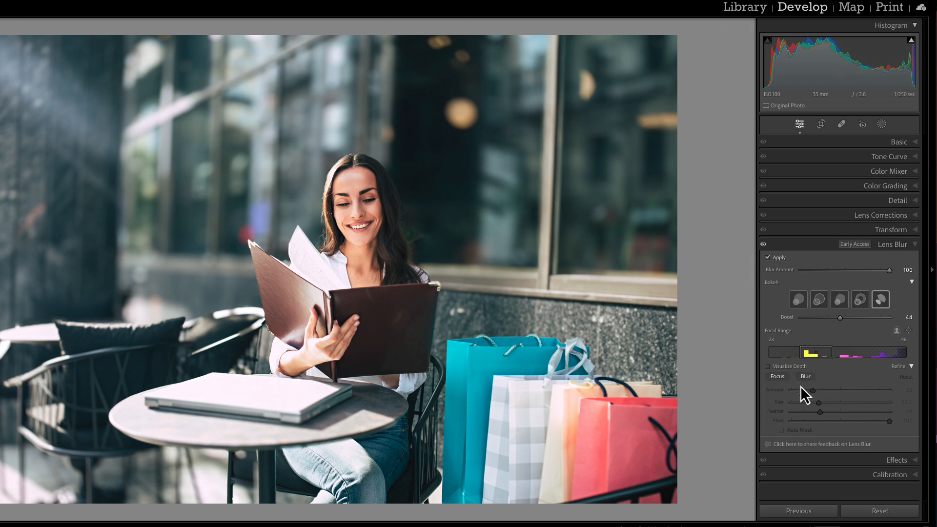
# Step: Choose the Focus refinement brush and set its Amount to 50 and its Size to 23
pyautogui.click(778, 377)
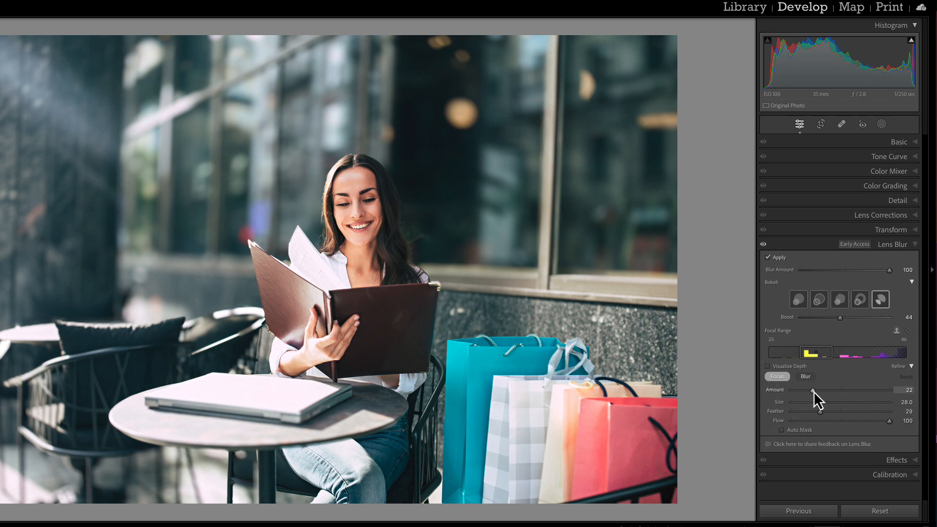
pyautogui.moveTo(813, 391); pyautogui.dragTo(850, 394)
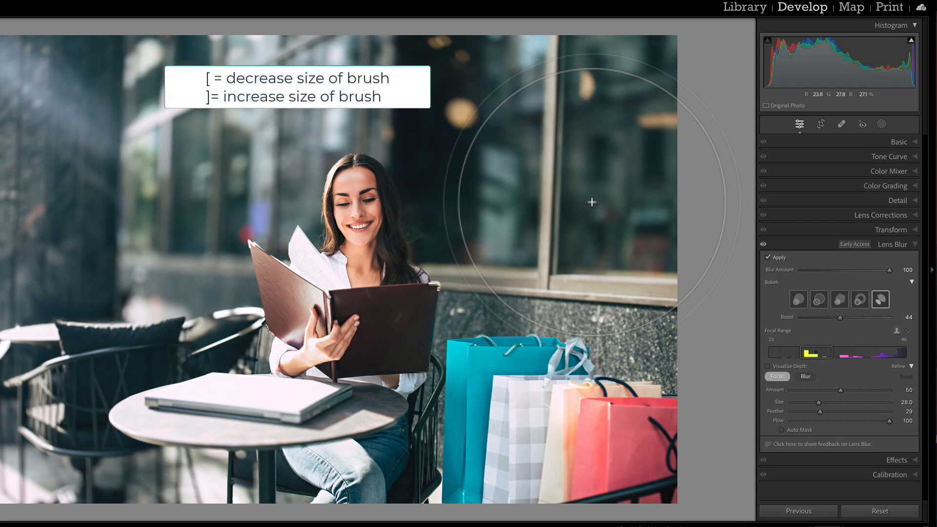
pyautogui.press('[')
pyautogui.press('[')
pyautogui.press('[')
pyautogui.press('[')
pyautogui.press('[')
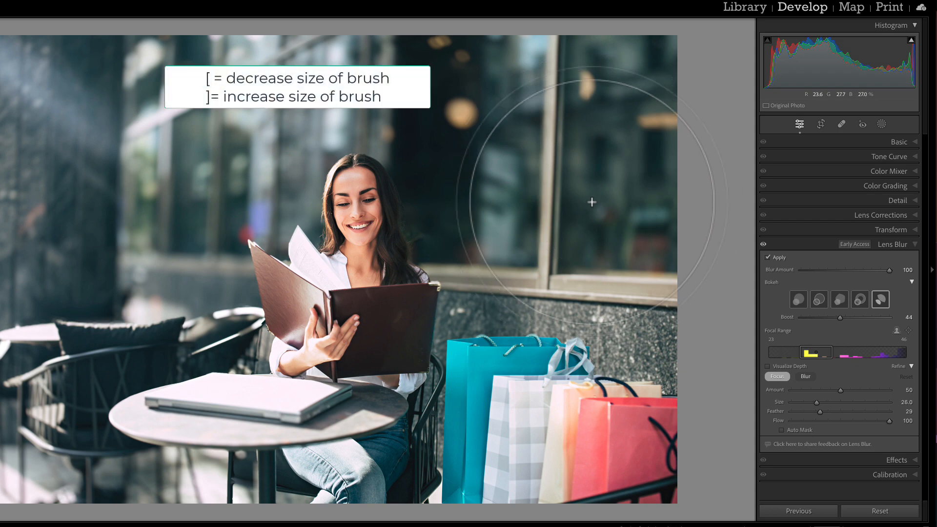
pyautogui.press(']')
pyautogui.press(']')
pyautogui.press(']')
pyautogui.press(']')
pyautogui.press(']')
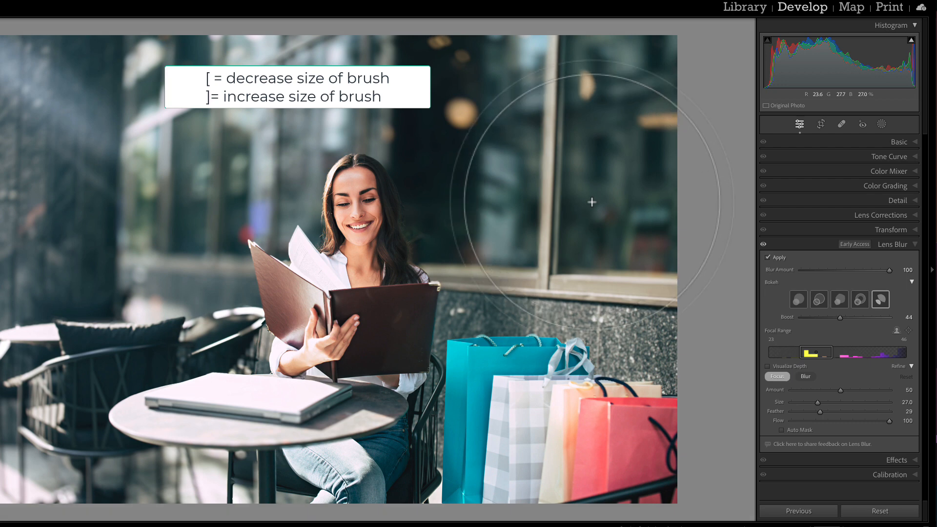
pyautogui.press('[')
pyautogui.press('[')
pyautogui.press('[')
pyautogui.press('[')
pyautogui.press('[')
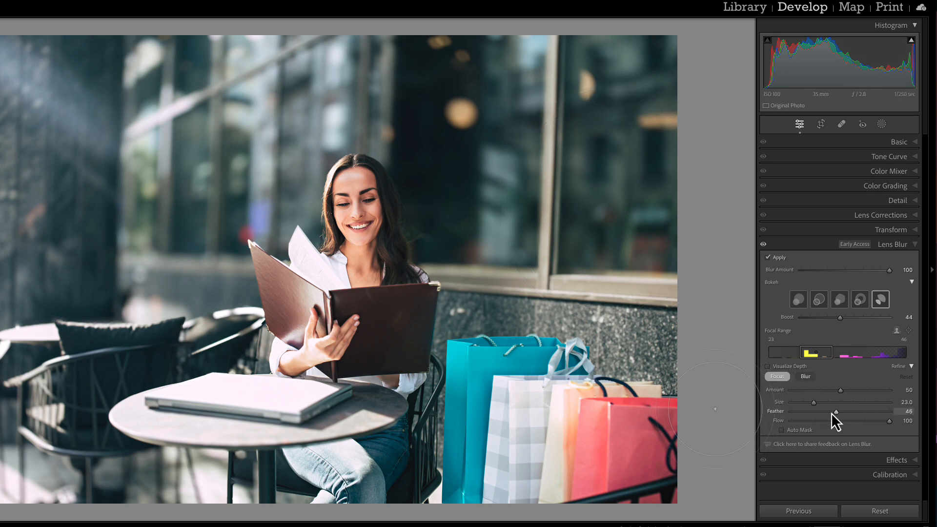
# Step: Try softer and harder edges for the Focus brush, ending with a Feather of 35
pyautogui.moveTo(830, 412); pyautogui.dragTo(809, 413)
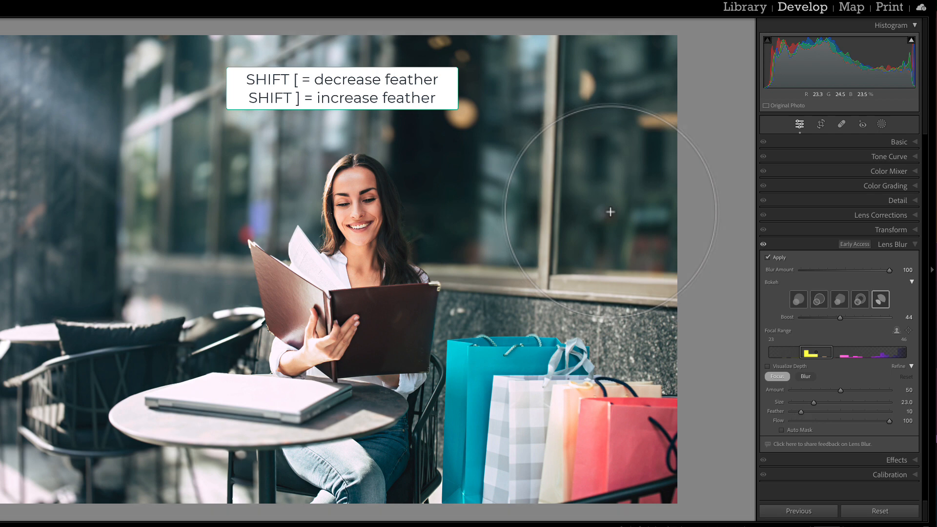
pyautogui.hotkey('shift', ']')
pyautogui.hotkey('shift', ']')
pyautogui.hotkey('shift', ']')
pyautogui.hotkey('shift', ']')
pyautogui.hotkey('shift', ']')
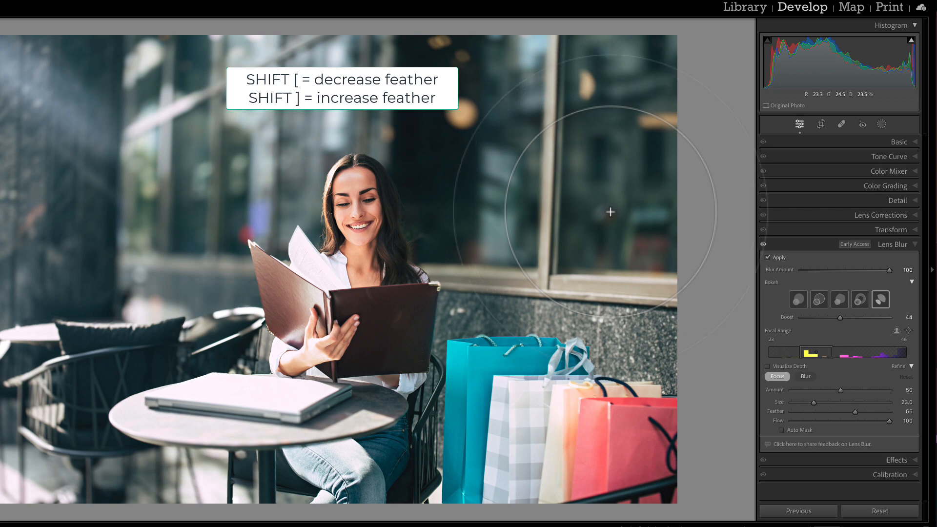
pyautogui.hotkey('shift', '[')
pyautogui.hotkey('shift', '[')
pyautogui.hotkey('shift', '[')
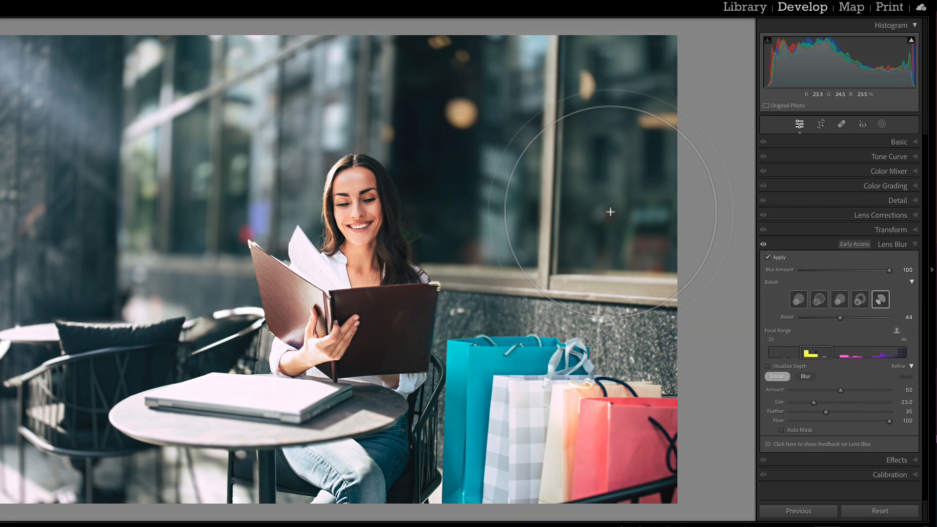
# Step: Reduce the Focus brush Size to 11 and paint along the window ledge beside the woman's shoulder
pyautogui.press('[')
pyautogui.press('[')
pyautogui.press('[')
pyautogui.press('[')
pyautogui.press('[')
pyautogui.press('[')
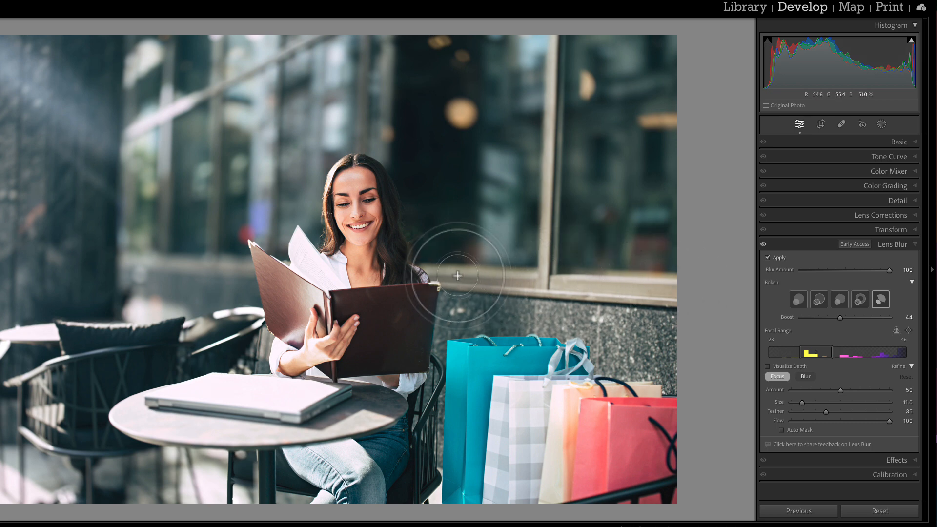
pyautogui.moveTo(447, 275); pyautogui.dragTo(603, 289)
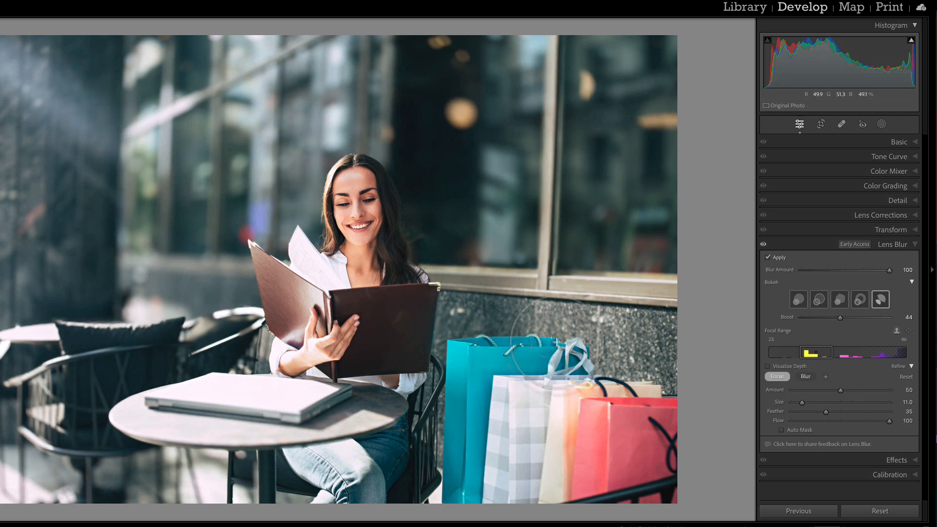
# Step: Switch to the Blur brush with a Flow of 58 and turn on Auto Mask
pyautogui.click(805, 377)
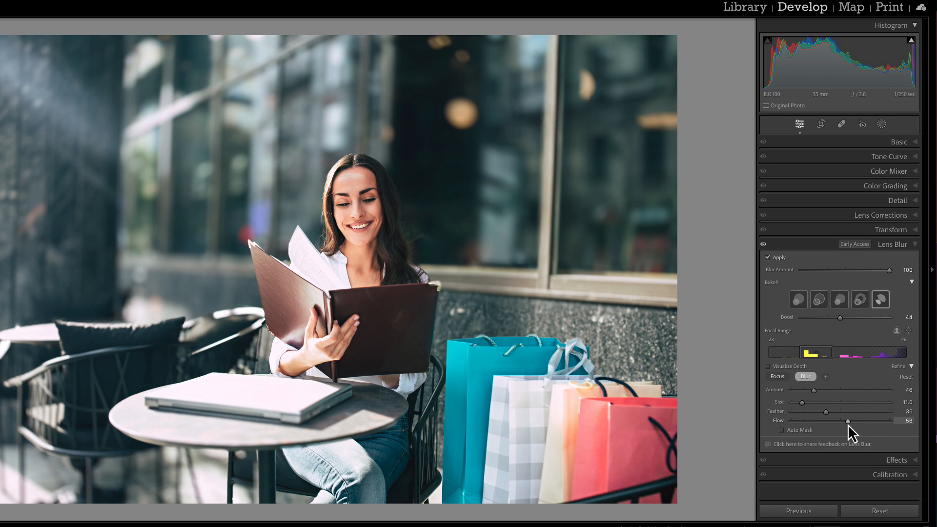
pyautogui.click(782, 430)
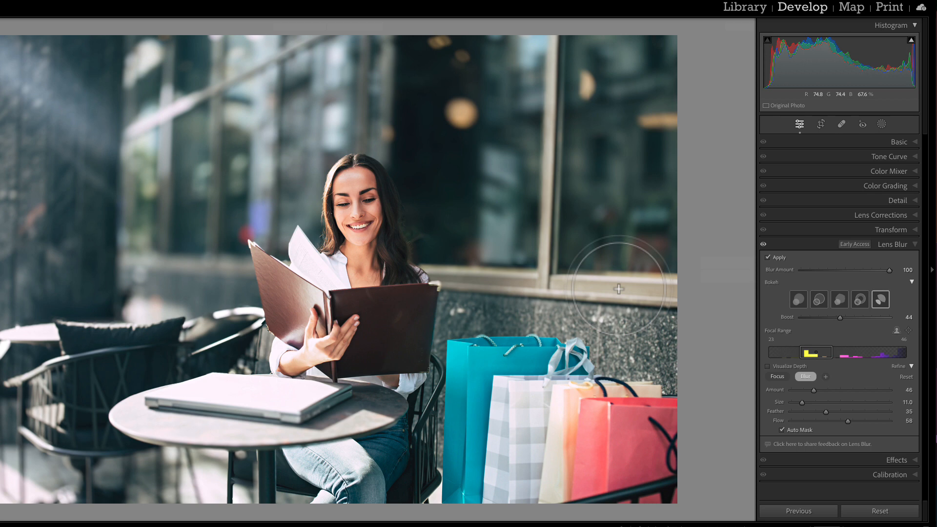
# Step: With the Focus brush at Size 4.9 and Feather 23, paint the vertical window frame and the ledge into focus
pyautogui.click(777, 376)
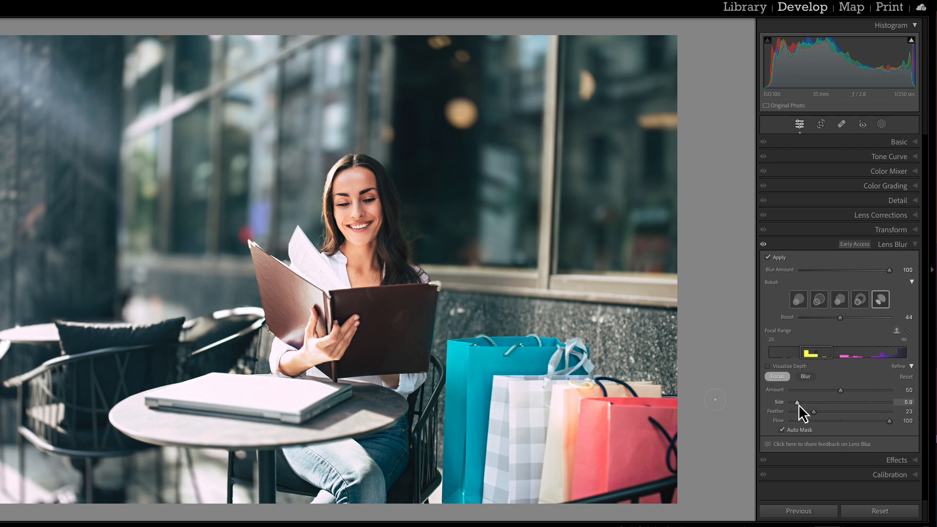
pyautogui.moveTo(798, 404); pyautogui.dragTo(795, 404)
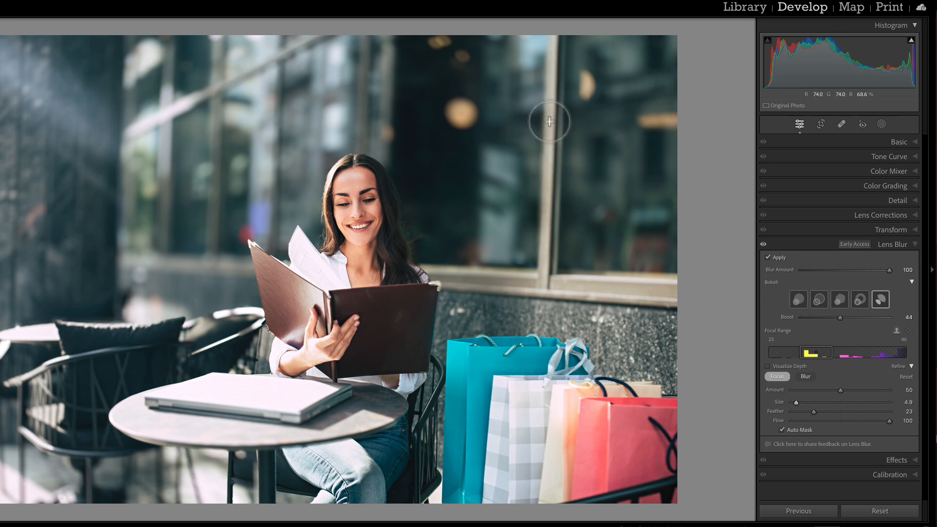
pyautogui.moveTo(550, 122)
pyautogui.mouseDown()
pyautogui.moveTo(544, 275)
pyautogui.moveTo(551, 115)
pyautogui.moveTo(542, 279)
pyautogui.mouseUp()
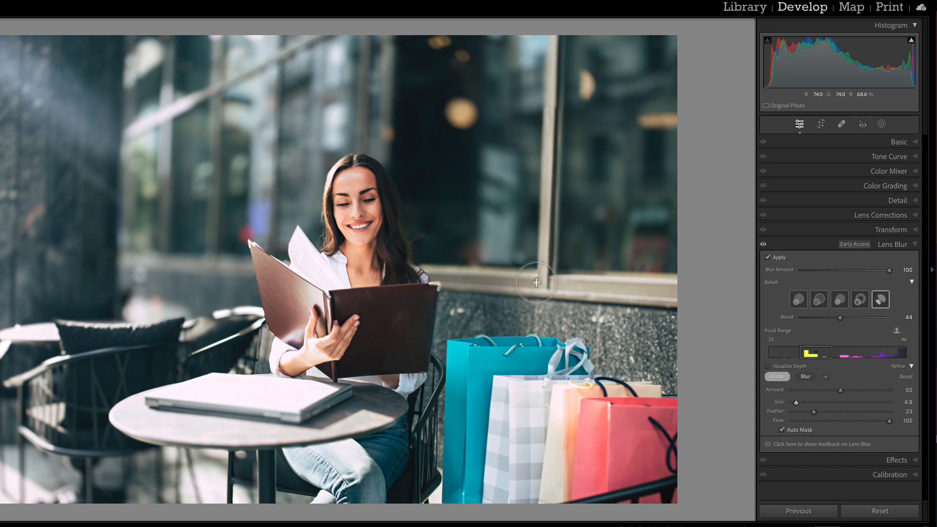
pyautogui.moveTo(468, 282); pyautogui.dragTo(491, 280)
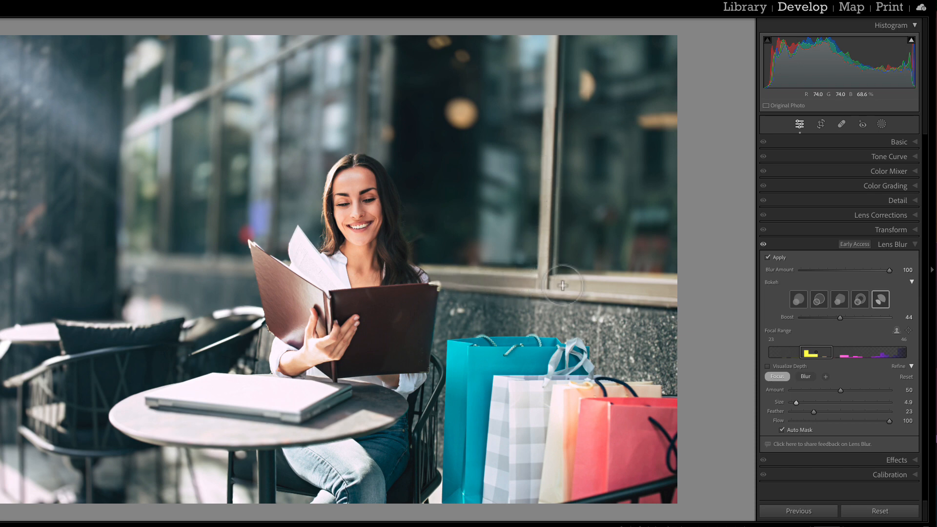
pyautogui.moveTo(562, 285)
pyautogui.mouseDown()
pyautogui.moveTo(635, 290)
pyautogui.moveTo(554, 288)
pyautogui.mouseUp()
pyautogui.moveTo(653, 292)
pyautogui.mouseDown()
pyautogui.moveTo(565, 282)
pyautogui.moveTo(670, 288)
pyautogui.moveTo(448, 276)
pyautogui.moveTo(658, 291)
pyautogui.moveTo(520, 283)
pyautogui.mouseUp()
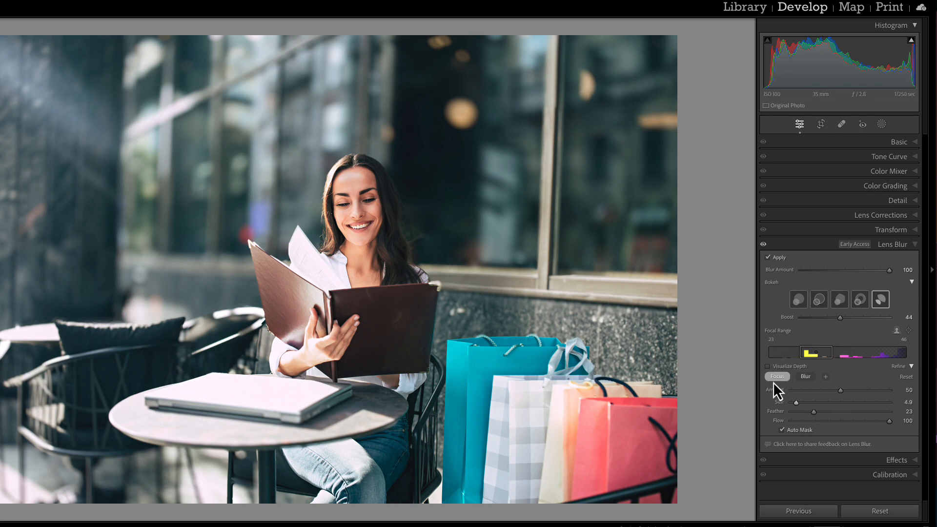
# Step: With depth visualization on, try painting the empty chairs into focus using a Size 12 Focus brush
pyautogui.click(767, 366)
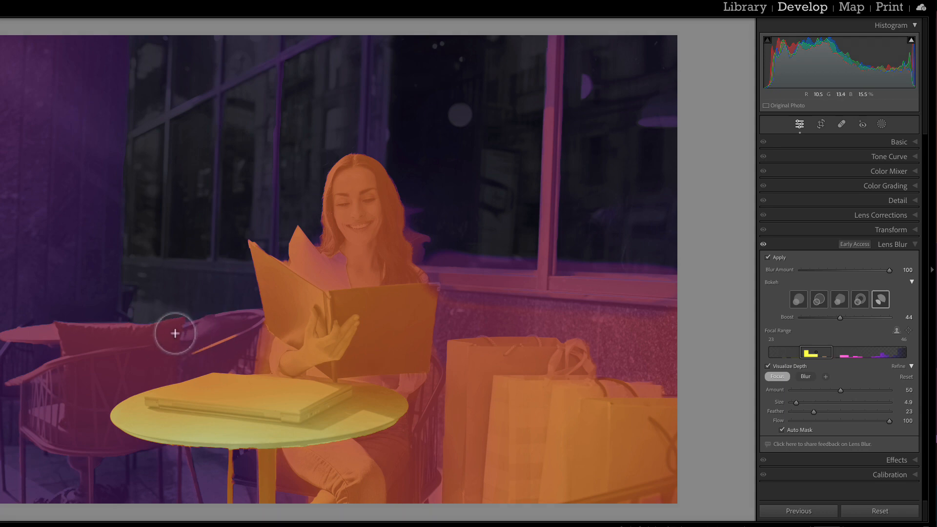
pyautogui.scroll(3, 175, 333)
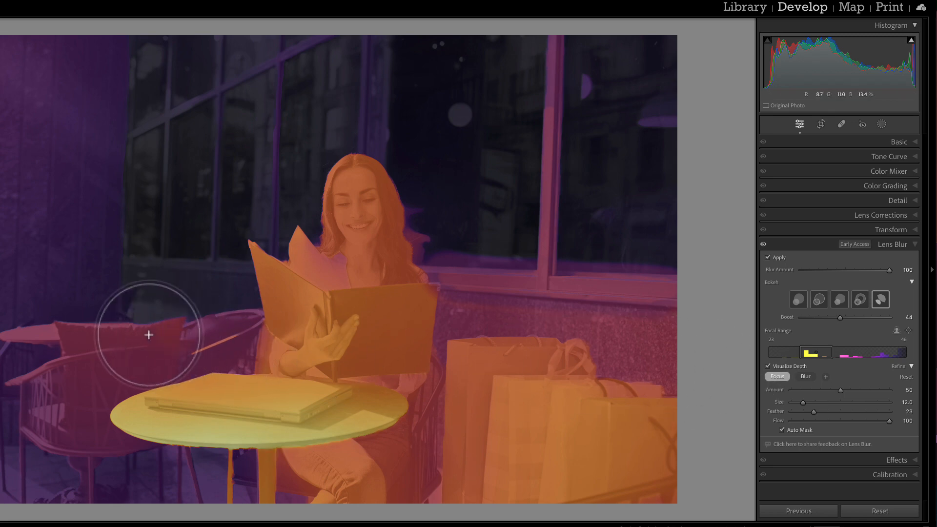
pyautogui.moveTo(149, 335)
pyautogui.mouseDown()
pyautogui.moveTo(57, 349)
pyautogui.moveTo(252, 323)
pyautogui.moveTo(142, 368)
pyautogui.moveTo(43, 381)
pyautogui.moveTo(47, 393)
pyautogui.moveTo(207, 349)
pyautogui.moveTo(238, 330)
pyautogui.moveTo(68, 341)
pyautogui.moveTo(233, 329)
pyautogui.moveTo(138, 360)
pyautogui.moveTo(113, 394)
pyautogui.moveTo(57, 403)
pyautogui.moveTo(76, 401)
pyautogui.moveTo(94, 426)
pyautogui.moveTo(32, 417)
pyautogui.moveTo(35, 384)
pyautogui.moveTo(159, 363)
pyautogui.moveTo(229, 328)
pyautogui.moveTo(202, 333)
pyautogui.mouseUp()
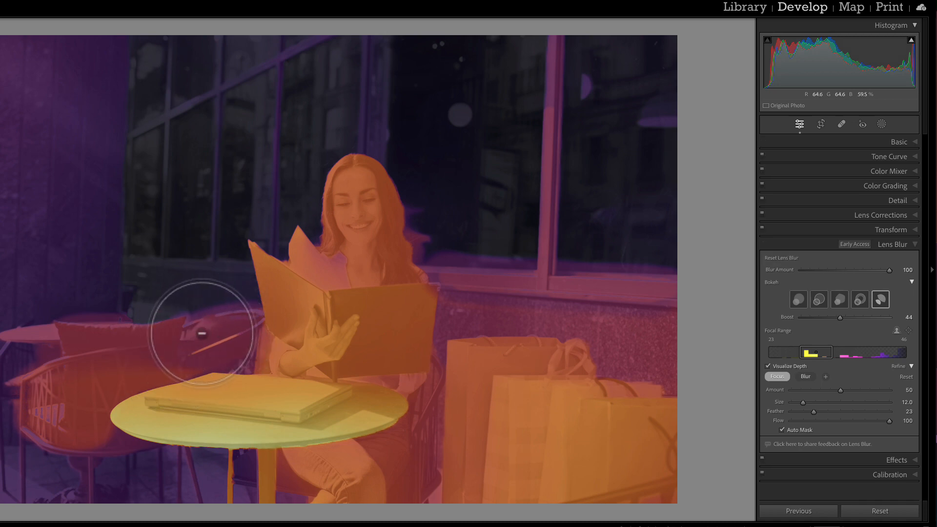
pyautogui.moveTo(202, 333)
pyautogui.mouseDown()
pyautogui.moveTo(243, 327)
pyautogui.moveTo(61, 349)
pyautogui.moveTo(74, 340)
pyautogui.moveTo(235, 337)
pyautogui.moveTo(132, 374)
pyautogui.moveTo(104, 399)
pyautogui.moveTo(94, 428)
pyautogui.moveTo(70, 417)
pyautogui.moveTo(72, 376)
pyautogui.moveTo(38, 401)
pyautogui.moveTo(57, 434)
pyautogui.moveTo(39, 384)
pyautogui.moveTo(71, 362)
pyautogui.moveTo(82, 339)
pyautogui.moveTo(216, 344)
pyautogui.moveTo(248, 320)
pyautogui.moveTo(70, 352)
pyautogui.moveTo(27, 405)
pyautogui.moveTo(60, 440)
pyautogui.moveTo(109, 445)
pyautogui.moveTo(43, 402)
pyautogui.moveTo(84, 338)
pyautogui.moveTo(208, 345)
pyautogui.mouseUp()
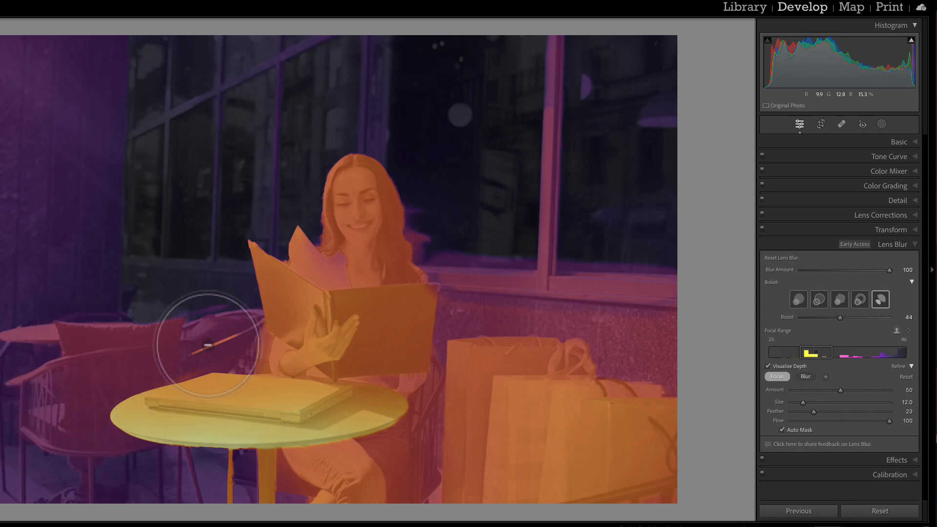
pyautogui.moveTo(142, 342); pyautogui.dragTo(118, 349)
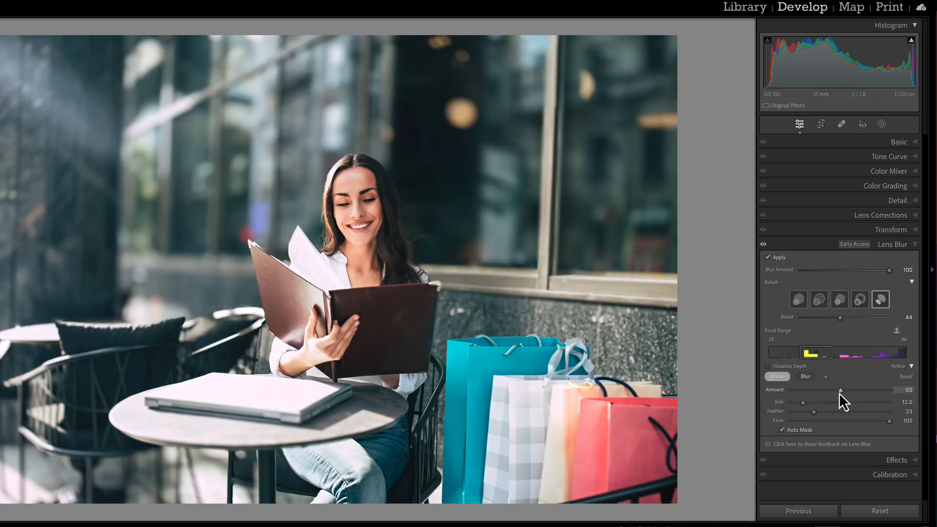
# Step: Paint the empty chairs behind the table into focus with the Focus brush at Amount 100, after a trial Blur stroke over them
pyautogui.moveTo(842, 390); pyautogui.dragTo(891, 394)
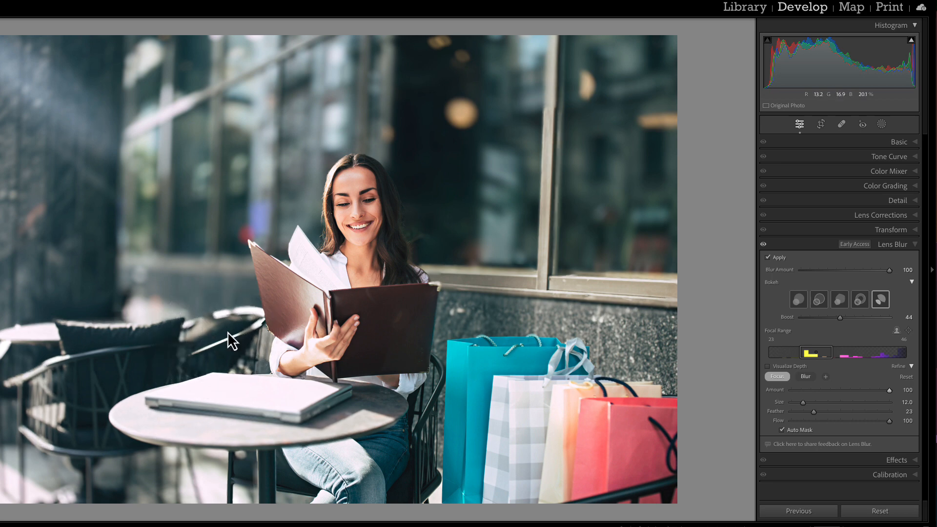
pyautogui.click(805, 376)
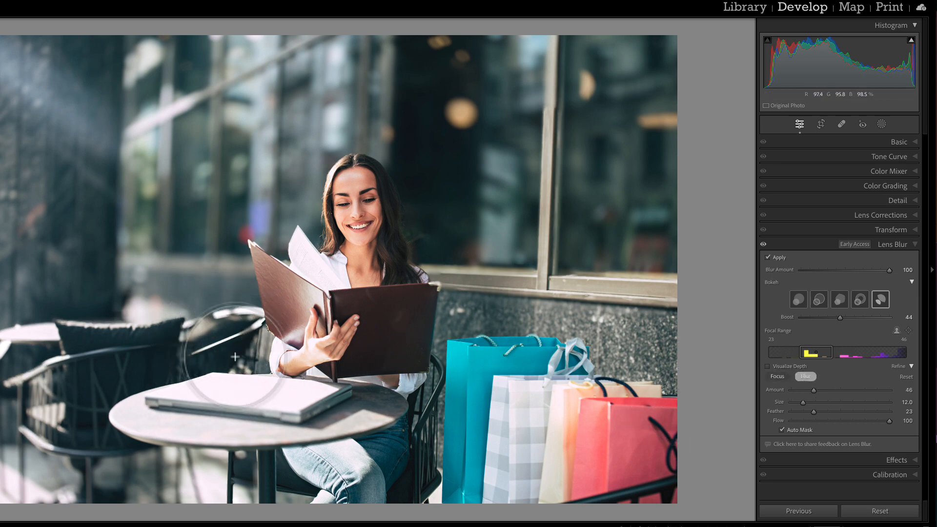
pyautogui.moveTo(161, 335)
pyautogui.mouseDown()
pyautogui.moveTo(55, 352)
pyautogui.moveTo(187, 336)
pyautogui.moveTo(131, 365)
pyautogui.moveTo(91, 408)
pyautogui.moveTo(100, 386)
pyautogui.moveTo(97, 422)
pyautogui.moveTo(72, 432)
pyautogui.moveTo(74, 368)
pyautogui.moveTo(44, 397)
pyautogui.moveTo(41, 431)
pyautogui.moveTo(27, 385)
pyautogui.moveTo(31, 404)
pyautogui.moveTo(64, 353)
pyautogui.moveTo(236, 330)
pyautogui.moveTo(248, 319)
pyautogui.moveTo(75, 339)
pyautogui.moveTo(231, 338)
pyautogui.moveTo(140, 359)
pyautogui.moveTo(92, 426)
pyautogui.moveTo(49, 431)
pyautogui.moveTo(35, 395)
pyautogui.moveTo(60, 370)
pyautogui.moveTo(125, 366)
pyautogui.mouseUp()
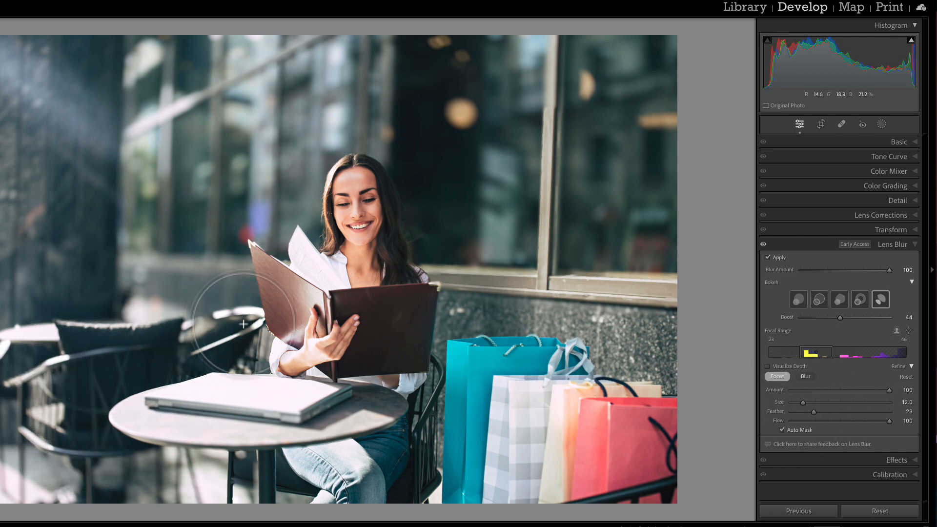
pyautogui.moveTo(239, 326)
pyautogui.mouseDown()
pyautogui.moveTo(121, 334)
pyautogui.moveTo(110, 338)
pyautogui.moveTo(170, 334)
pyautogui.moveTo(79, 345)
pyautogui.moveTo(59, 362)
pyautogui.moveTo(173, 361)
pyautogui.moveTo(241, 346)
pyautogui.moveTo(152, 359)
pyautogui.moveTo(88, 397)
pyautogui.moveTo(79, 414)
pyautogui.moveTo(84, 438)
pyautogui.moveTo(103, 444)
pyautogui.moveTo(54, 404)
pyautogui.moveTo(47, 381)
pyautogui.moveTo(33, 419)
pyautogui.moveTo(44, 396)
pyautogui.moveTo(26, 386)
pyautogui.moveTo(25, 401)
pyautogui.moveTo(31, 383)
pyautogui.moveTo(255, 321)
pyautogui.moveTo(83, 347)
pyautogui.moveTo(77, 367)
pyautogui.moveTo(238, 339)
pyautogui.moveTo(137, 365)
pyautogui.moveTo(104, 384)
pyautogui.moveTo(111, 368)
pyautogui.moveTo(59, 408)
pyautogui.moveTo(103, 346)
pyautogui.moveTo(48, 327)
pyautogui.moveTo(55, 332)
pyautogui.moveTo(33, 388)
pyautogui.moveTo(57, 389)
pyautogui.mouseUp()
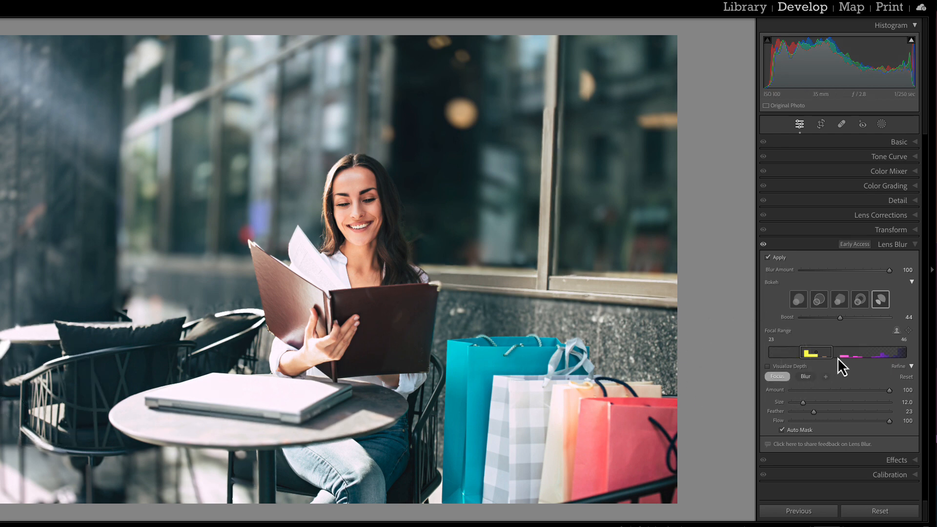
# Step: Using the in-focus overlay, widen the focal range's far limit to 52 and pull it back in
pyautogui.press('alt')
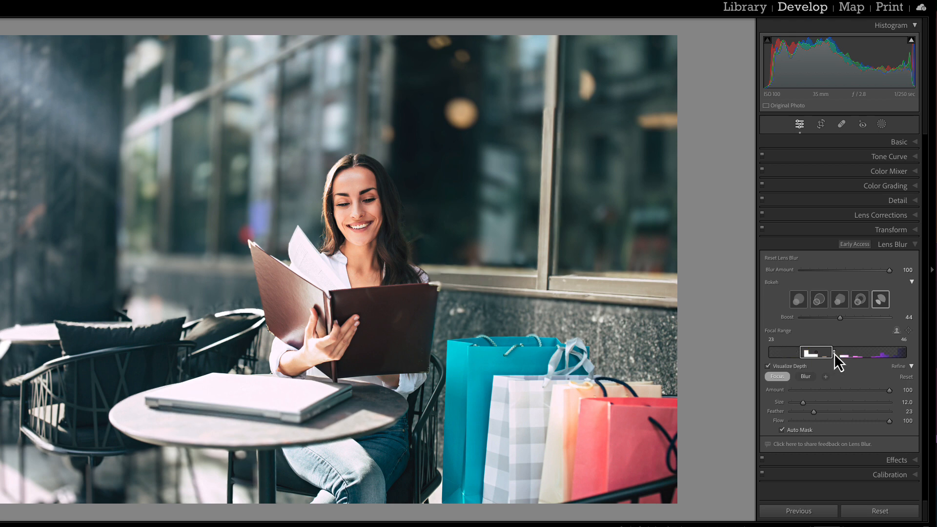
pyautogui.moveTo(833, 353); pyautogui.dragTo(842, 355)
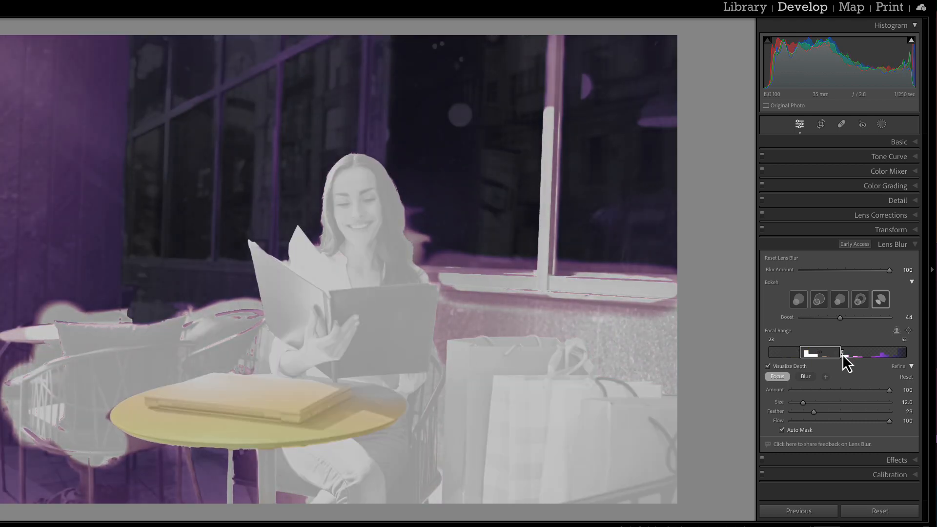
pyautogui.moveTo(841, 354)
pyautogui.mouseDown()
pyautogui.moveTo(867, 356)
pyautogui.moveTo(821, 358)
pyautogui.moveTo(834, 356)
pyautogui.mouseUp()
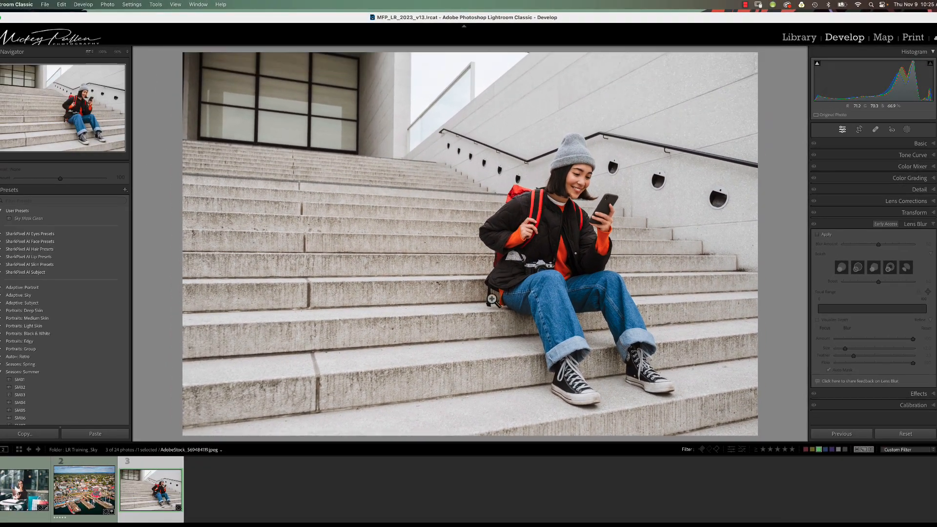
# Step: Apply Lens Blur to the photo of the woman on the steps and raise the Blur Amount to about 90
pyautogui.click(818, 235)
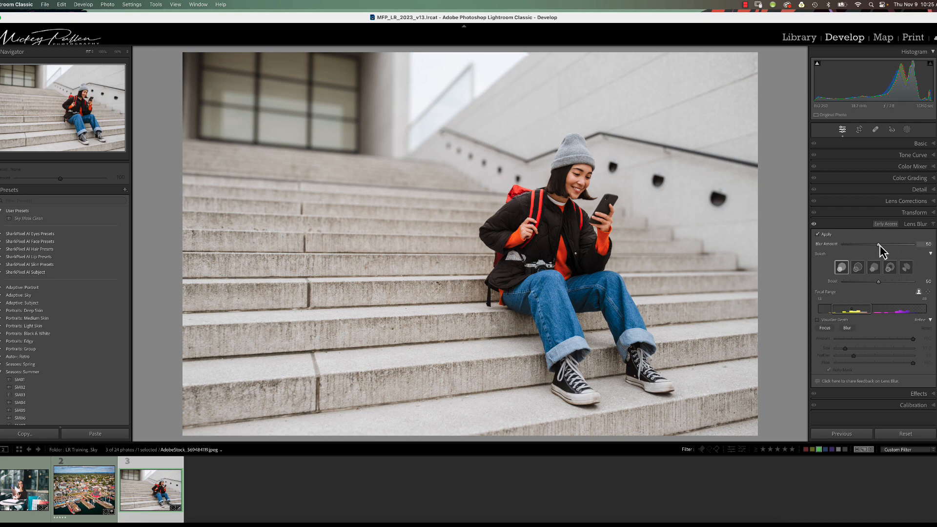
pyautogui.moveTo(891, 245); pyautogui.dragTo(905, 246)
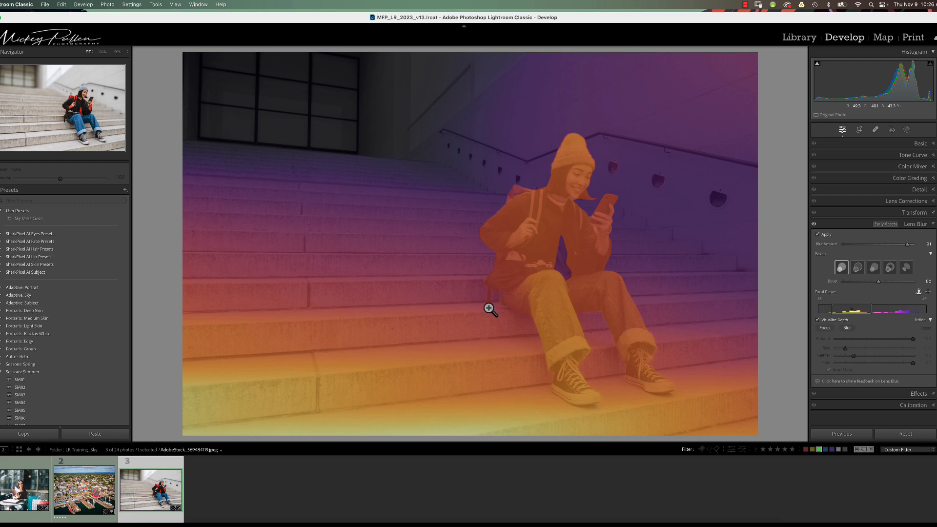
# Step: Blur the steps beside the woman with a Size 28 Blur brush at Amount 44, and turn off Auto Mask
pyautogui.click(847, 328)
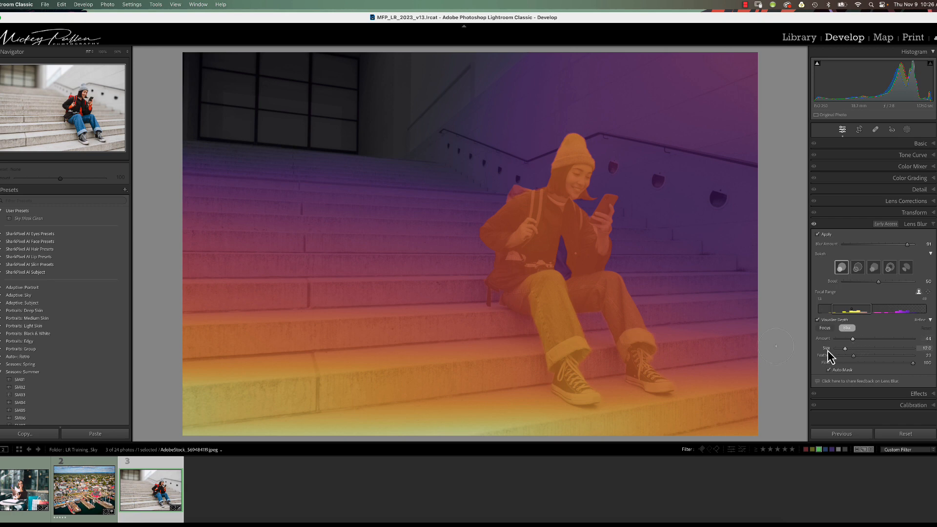
pyautogui.scroll(8, 456, 308)
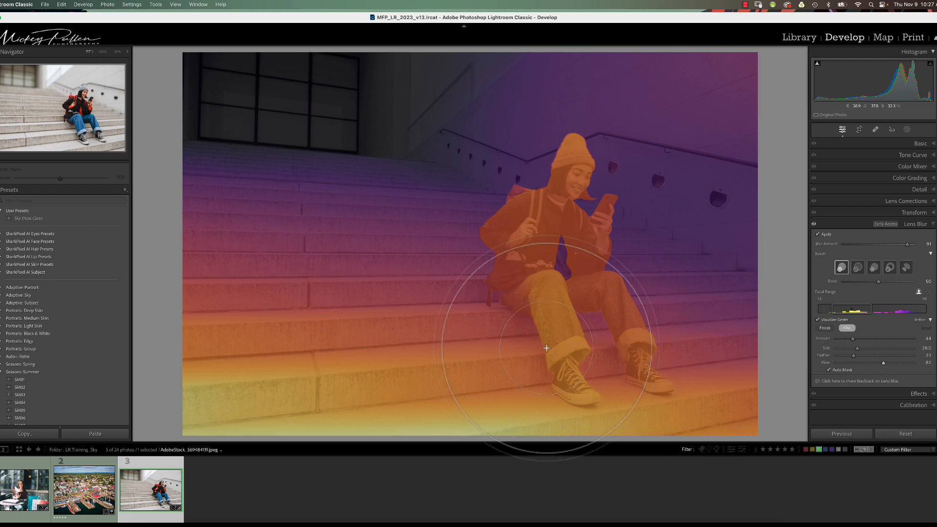
pyautogui.moveTo(476, 316)
pyautogui.mouseDown()
pyautogui.moveTo(229, 259)
pyautogui.moveTo(473, 323)
pyautogui.moveTo(456, 331)
pyautogui.moveTo(171, 314)
pyautogui.moveTo(441, 331)
pyautogui.moveTo(350, 327)
pyautogui.moveTo(213, 299)
pyautogui.mouseUp()
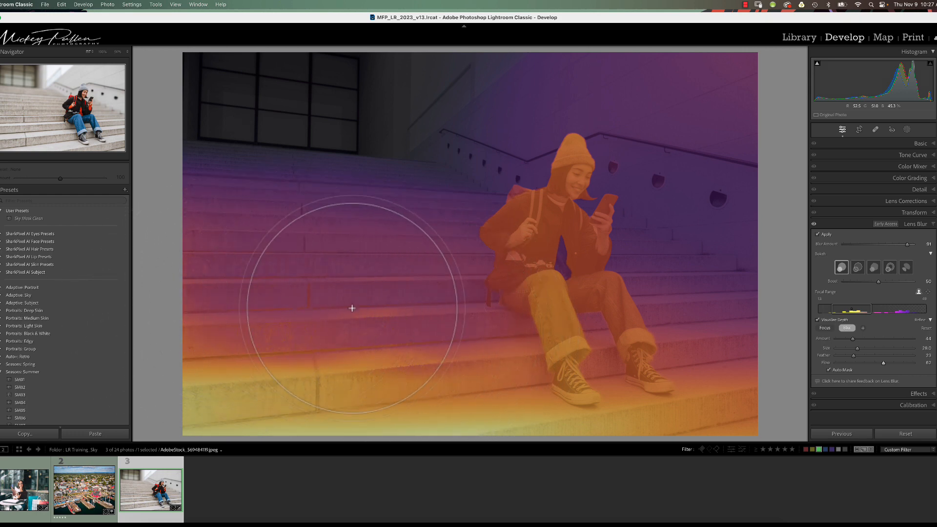
pyautogui.click(828, 370)
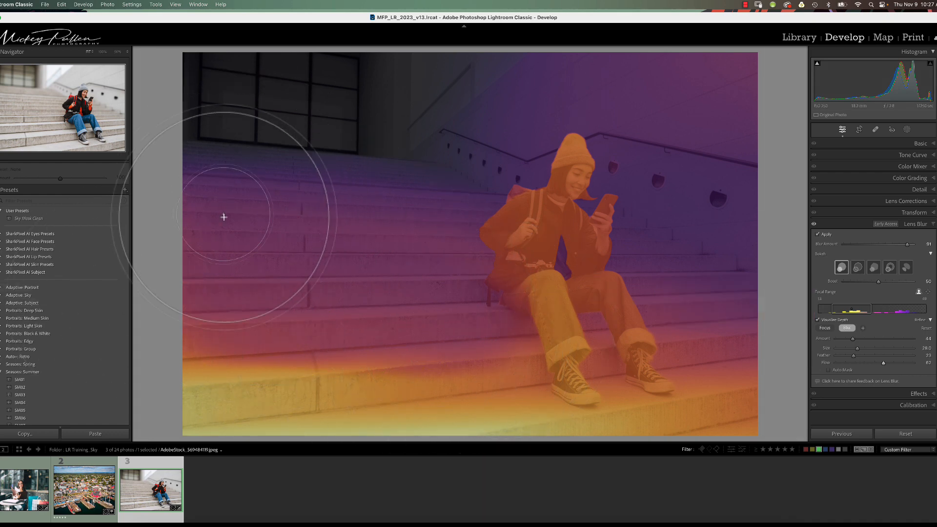
# Step: Hide the depth visualization and set the Blur brush Amount to 66
pyautogui.click(818, 320)
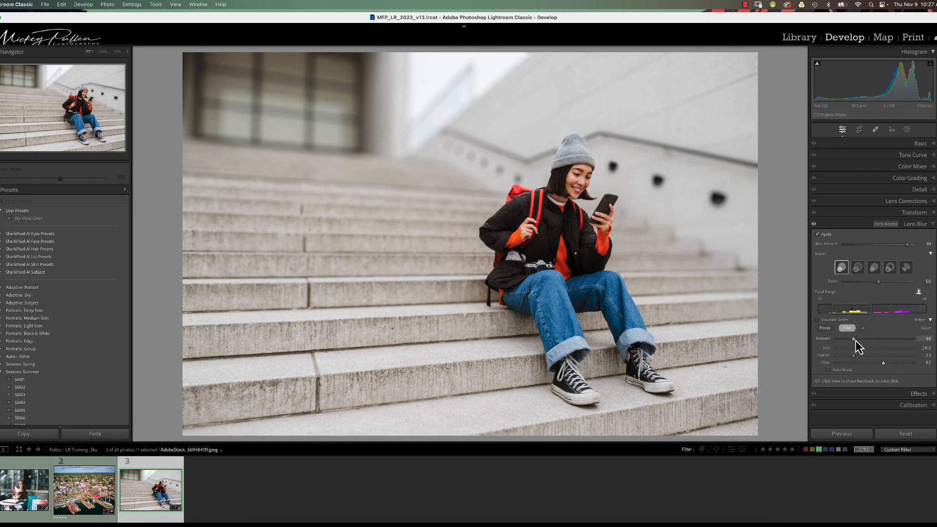
pyautogui.moveTo(855, 340); pyautogui.dragTo(864, 343)
pyautogui.moveTo(857, 342)
pyautogui.mouseDown()
pyautogui.moveTo(867, 345)
pyautogui.moveTo(846, 347)
pyautogui.mouseUp()
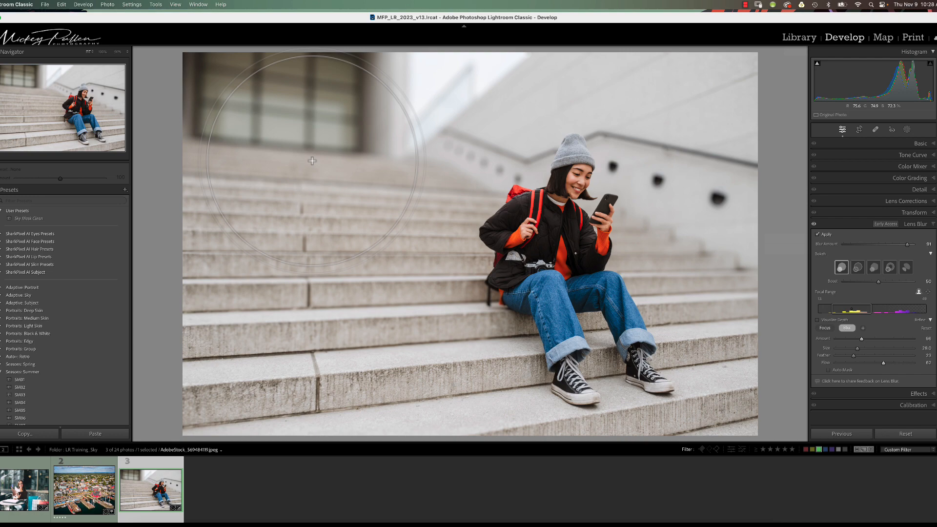
# Step: Apply Lens Blur to the aerial harbor photo and narrow the focal range to the nearest depths
pyautogui.click(96, 499)
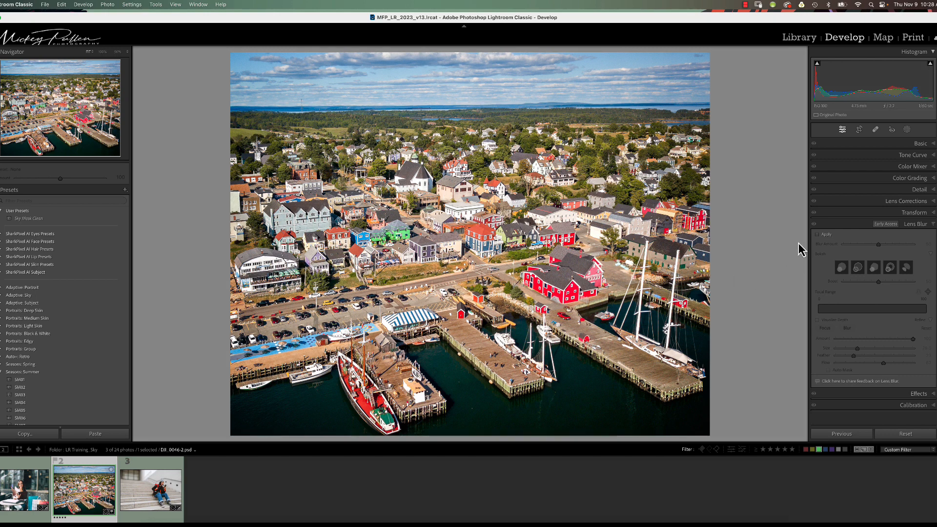
pyautogui.click(817, 235)
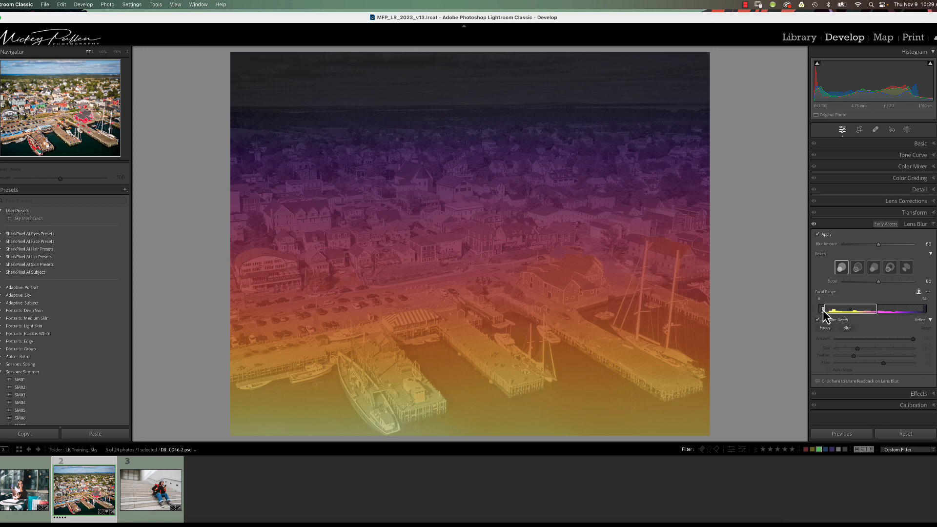
pyautogui.moveTo(823, 309); pyautogui.dragTo(816, 311)
pyautogui.moveTo(878, 311); pyautogui.dragTo(822, 315)
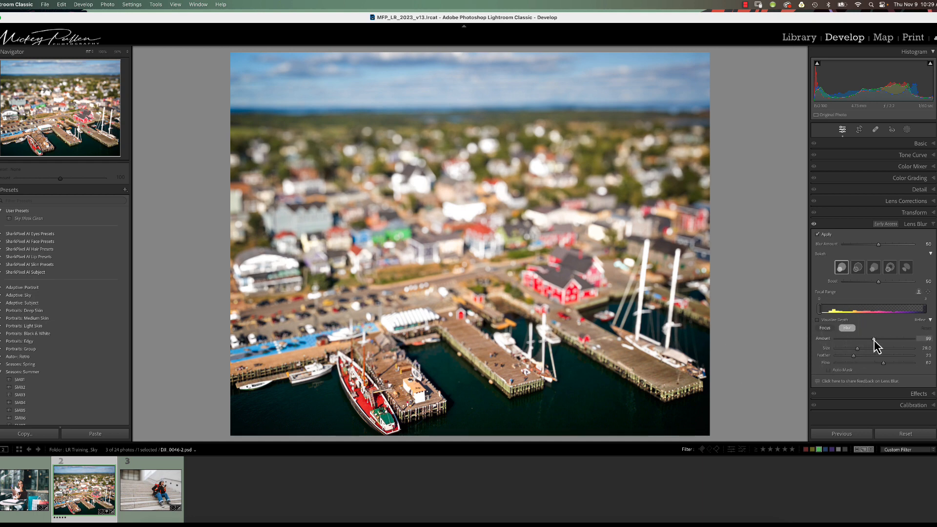
# Step: Paint over the docks and boats with the Blur brush at Amount 96, then lower its Amount to about 23 and the overall Blur Amount to about 27
pyautogui.moveTo(874, 341); pyautogui.dragTo(872, 340)
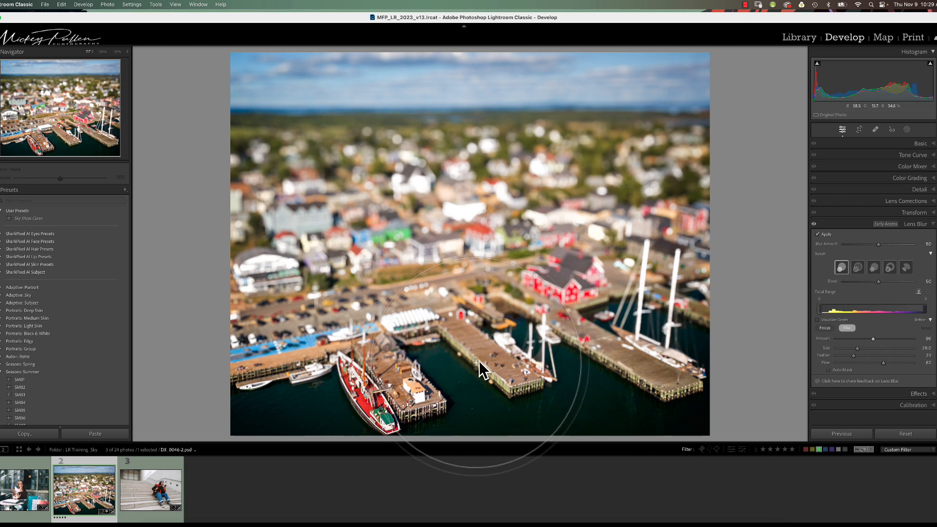
pyautogui.moveTo(483, 370)
pyautogui.mouseDown()
pyautogui.moveTo(300, 391)
pyautogui.moveTo(473, 384)
pyautogui.moveTo(299, 411)
pyautogui.moveTo(337, 416)
pyautogui.moveTo(417, 384)
pyautogui.moveTo(661, 353)
pyautogui.mouseUp()
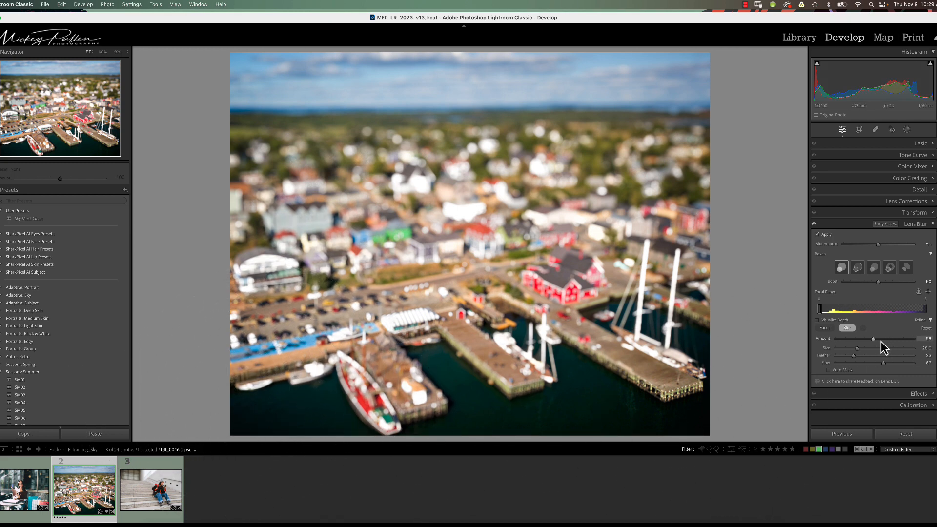
pyautogui.moveTo(873, 340)
pyautogui.mouseDown()
pyautogui.moveTo(838, 346)
pyautogui.moveTo(865, 346)
pyautogui.moveTo(850, 353)
pyautogui.mouseUp()
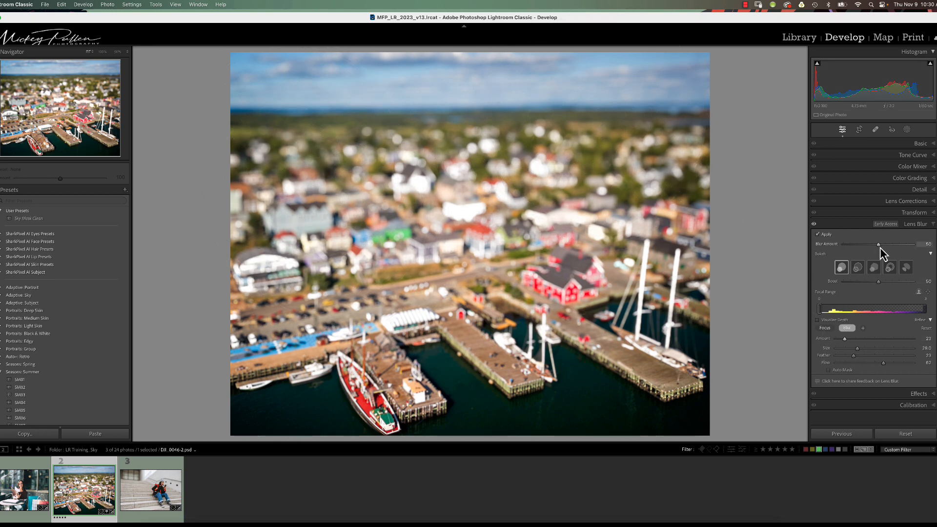
pyautogui.moveTo(879, 246); pyautogui.dragTo(855, 253)
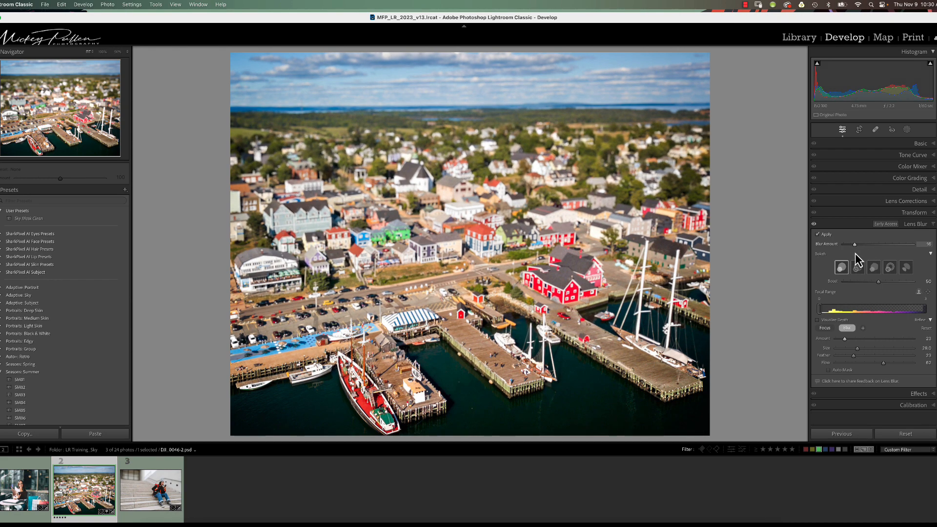
pyautogui.moveTo(854, 253); pyautogui.dragTo(861, 253)
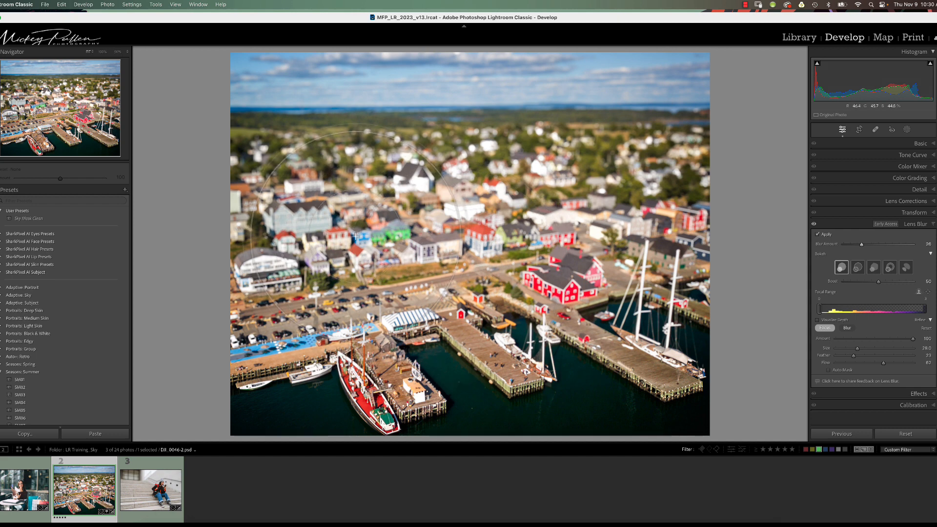
# Step: Paint the waterfront buildings into focus with a Focus brush at Amount 100, Size 36, Feather 40 and Flow 100
pyautogui.press(']')
pyautogui.press(']')
pyautogui.press(']')
pyautogui.press(']')
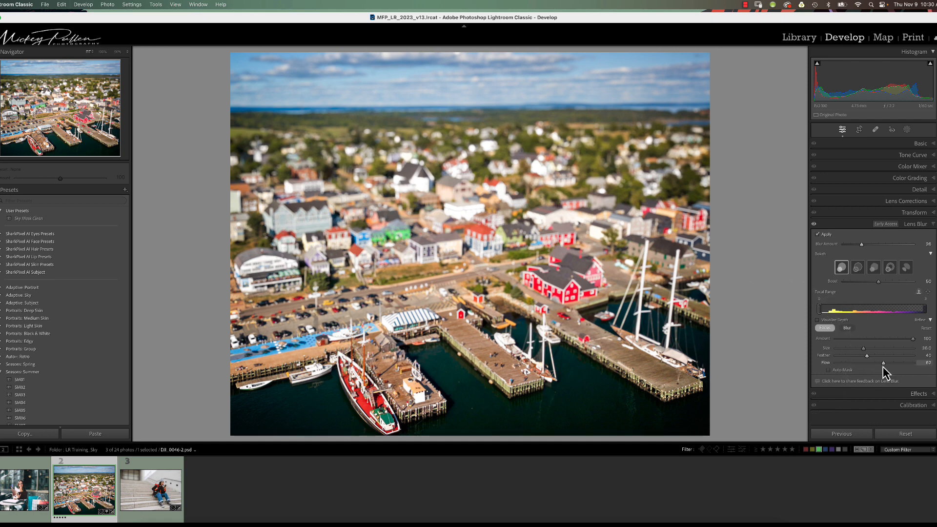
pyautogui.moveTo(884, 363); pyautogui.dragTo(915, 364)
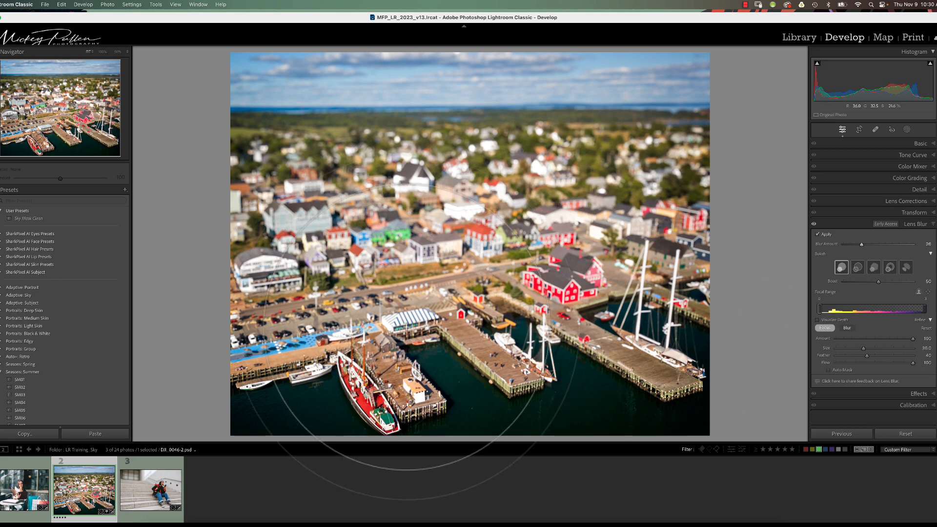
pyautogui.moveTo(269, 277)
pyautogui.mouseDown()
pyautogui.moveTo(517, 234)
pyautogui.moveTo(625, 243)
pyautogui.moveTo(678, 205)
pyautogui.moveTo(683, 244)
pyautogui.mouseUp()
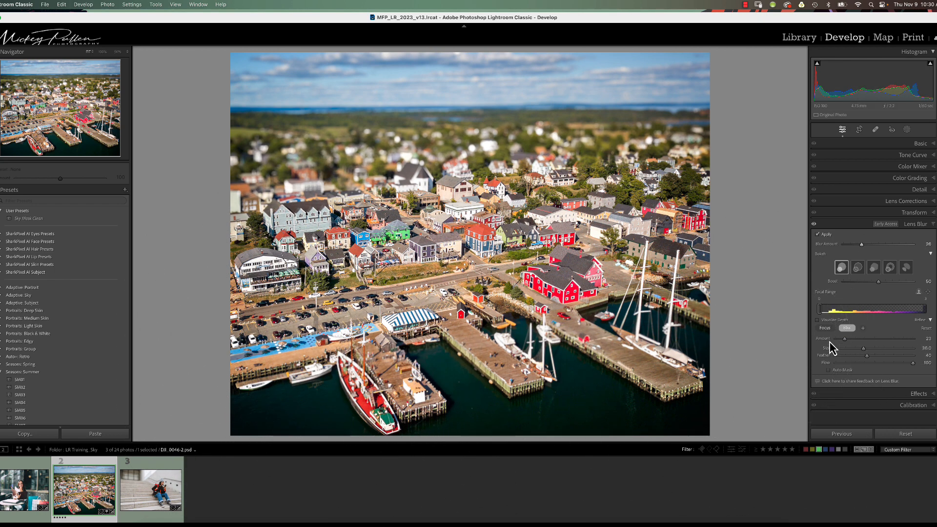
# Step: Set the Blur brush Amount to about 39 and compare the harbor photo with its unedited version
pyautogui.moveTo(846, 341)
pyautogui.mouseDown()
pyautogui.moveTo(872, 340)
pyautogui.moveTo(850, 339)
pyautogui.mouseUp()
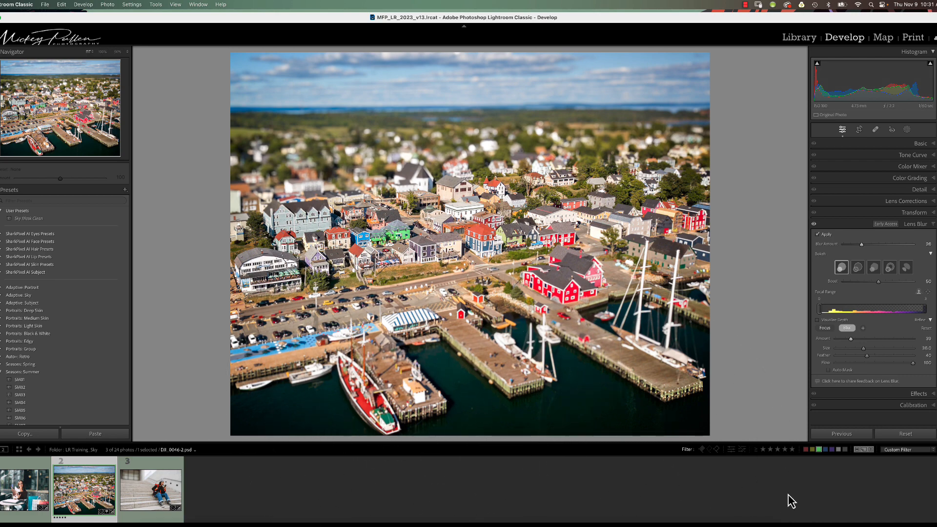
pyautogui.press('\\')
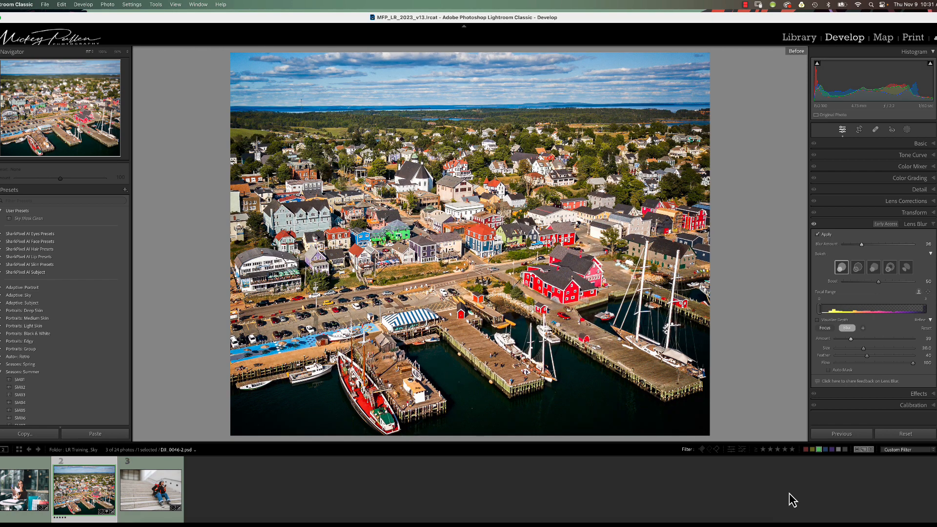
pyautogui.press('\\')
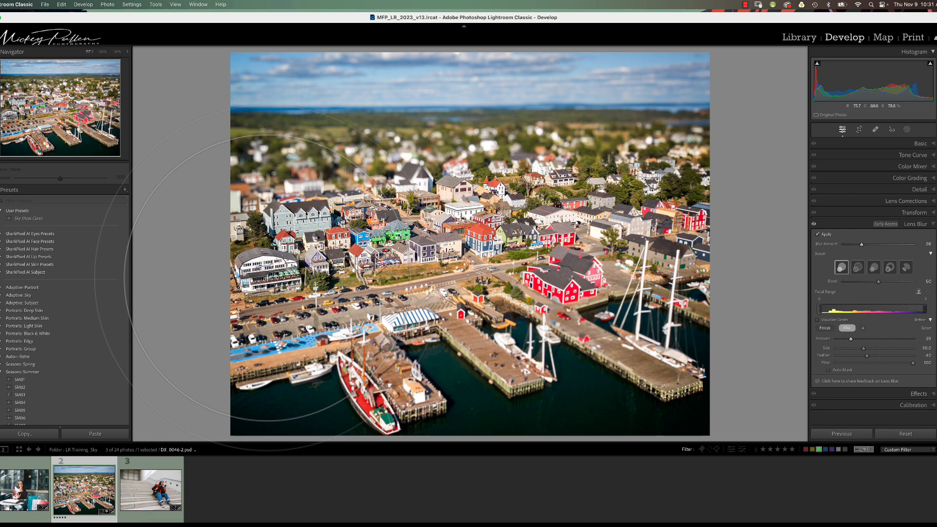
# Step: Reset all edits on the aerial harbor photo and on the café portrait
pyautogui.click(902, 434)
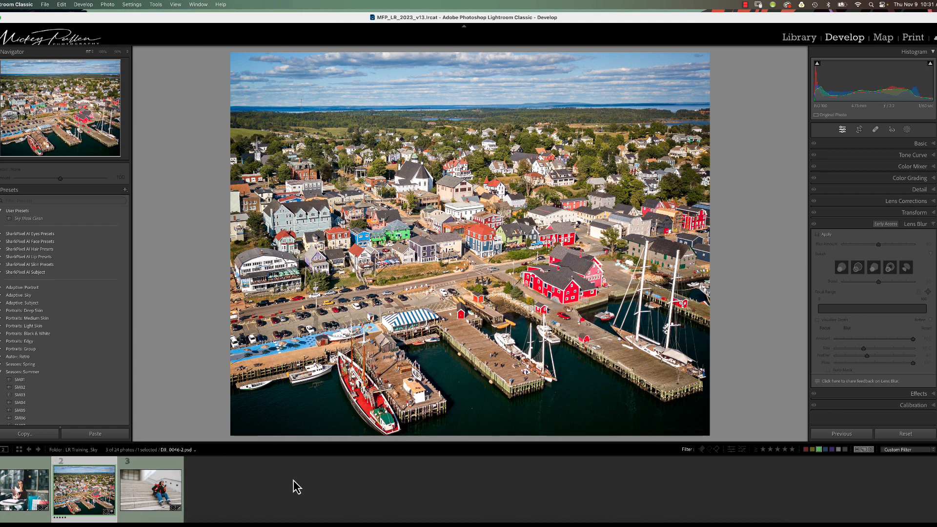
pyautogui.click(17, 500)
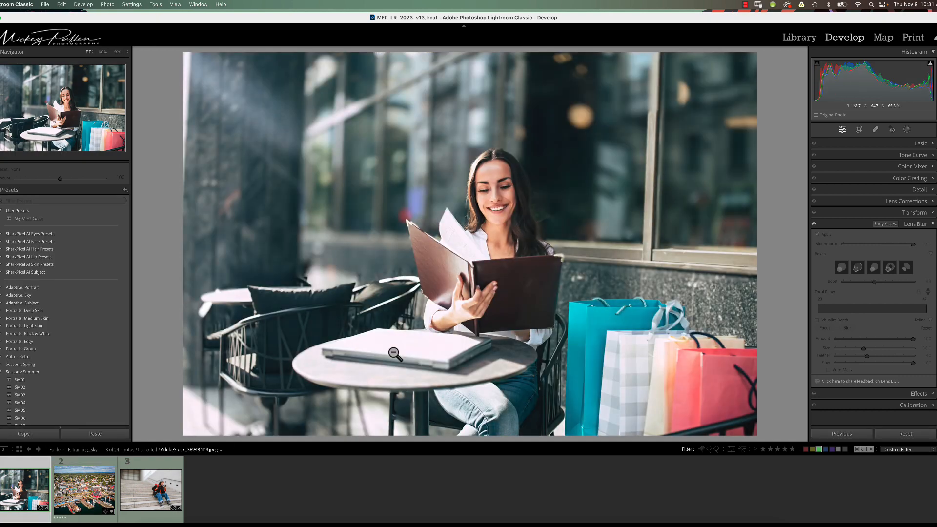
pyautogui.click(906, 435)
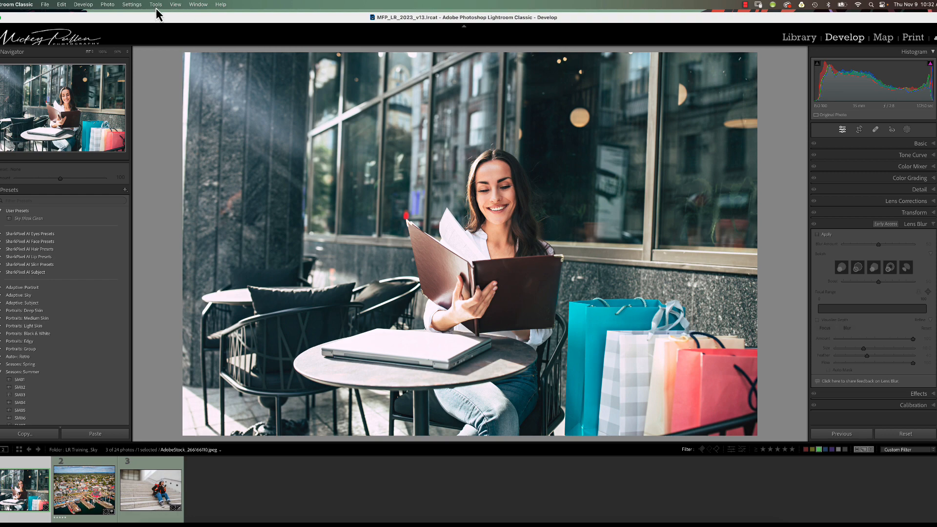
# Step: Open the café portrait in Adobe Photoshop 2024 as a copy with Lightroom adjustments
pyautogui.click(108, 5)
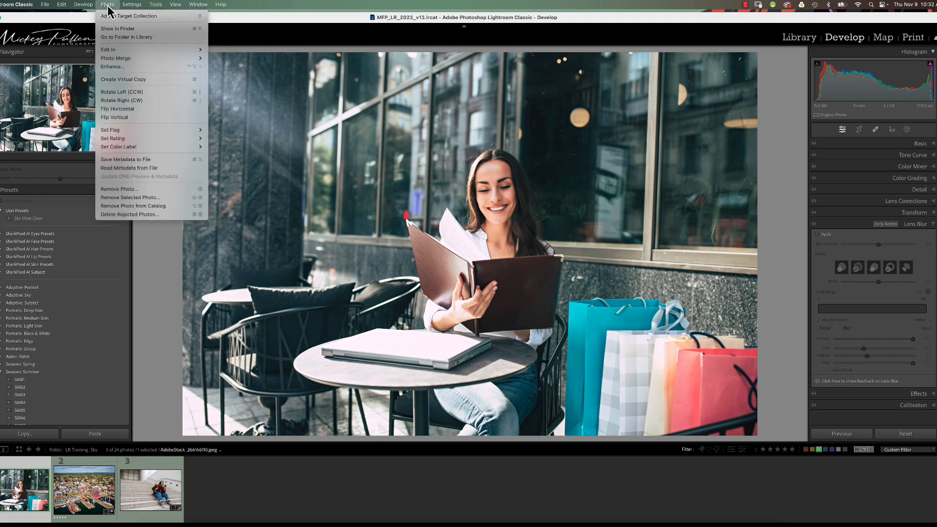
pyautogui.moveTo(123, 54)
pyautogui.click(239, 56)
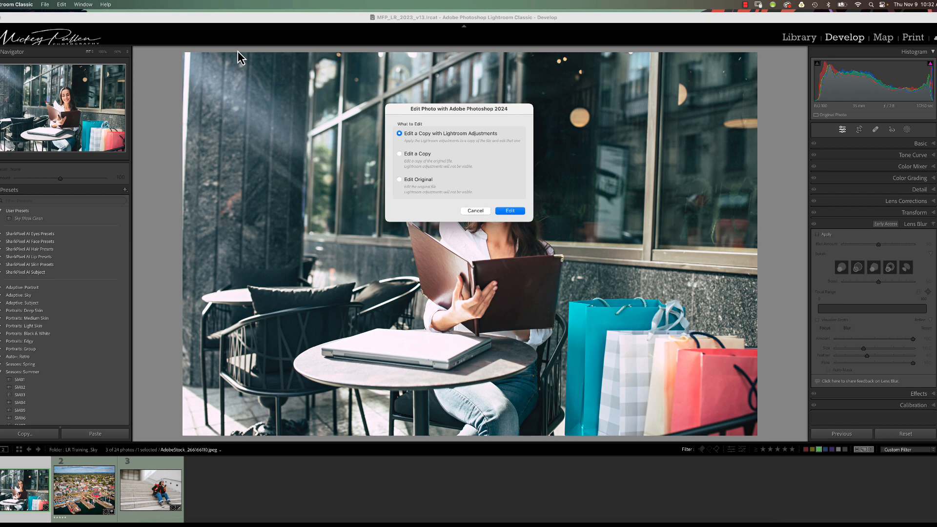
pyautogui.click(510, 211)
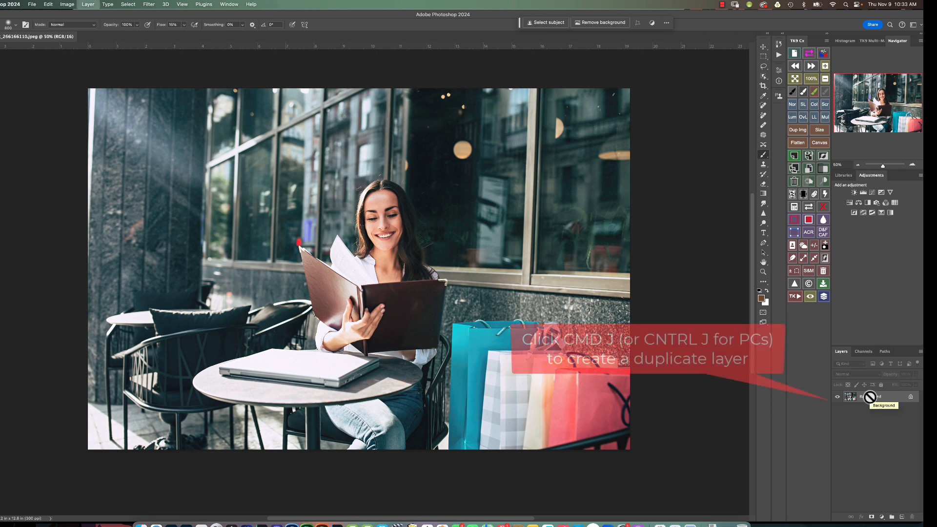
# Step: Duplicate the background layer and open the Camera Raw Filter on the copy
pyautogui.press('super+j')
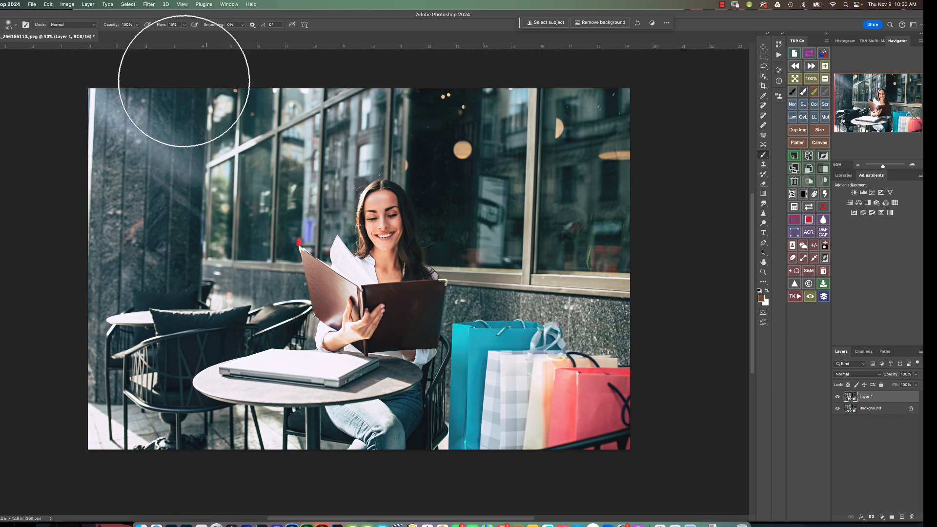
pyautogui.click(149, 5)
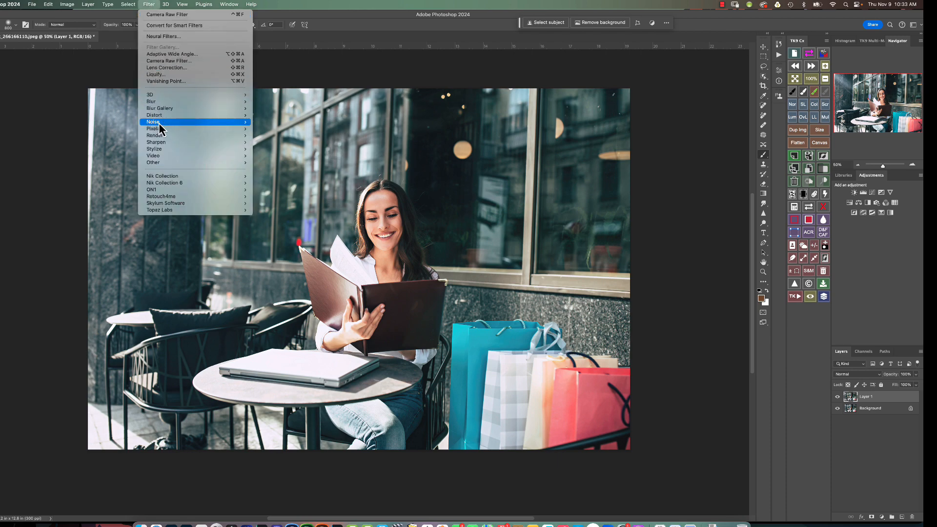
pyautogui.click(178, 62)
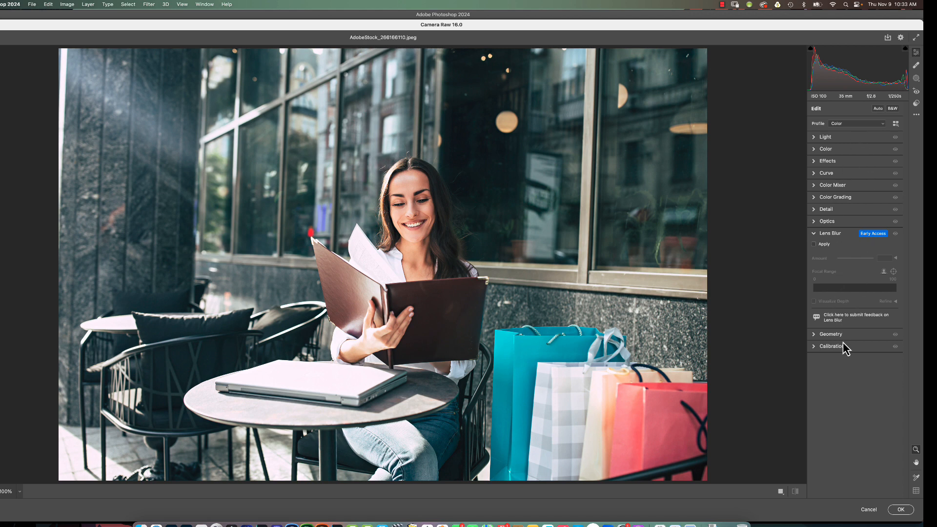
# Step: Apply Lens Blur with the focal range narrowed to the nearest depth and Boost at 91, and accept the filter
pyautogui.click(813, 244)
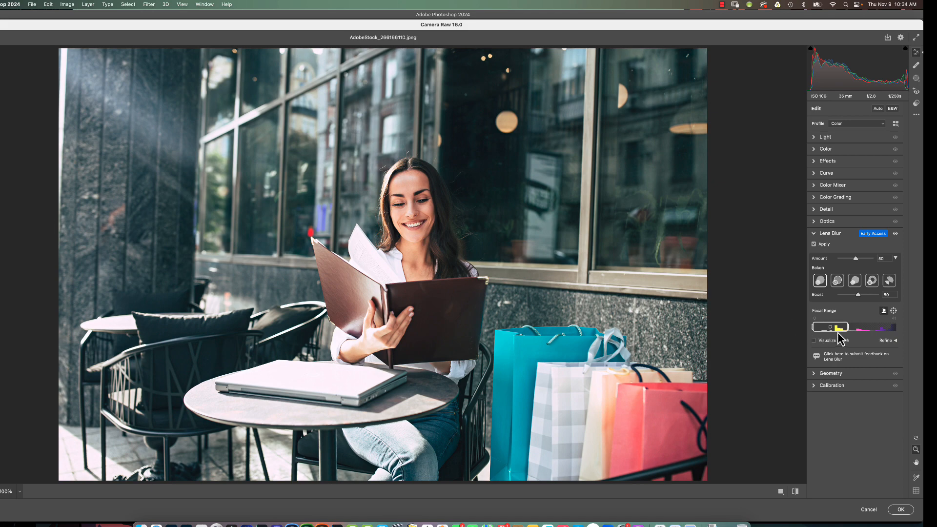
pyautogui.moveTo(847, 329); pyautogui.dragTo(815, 329)
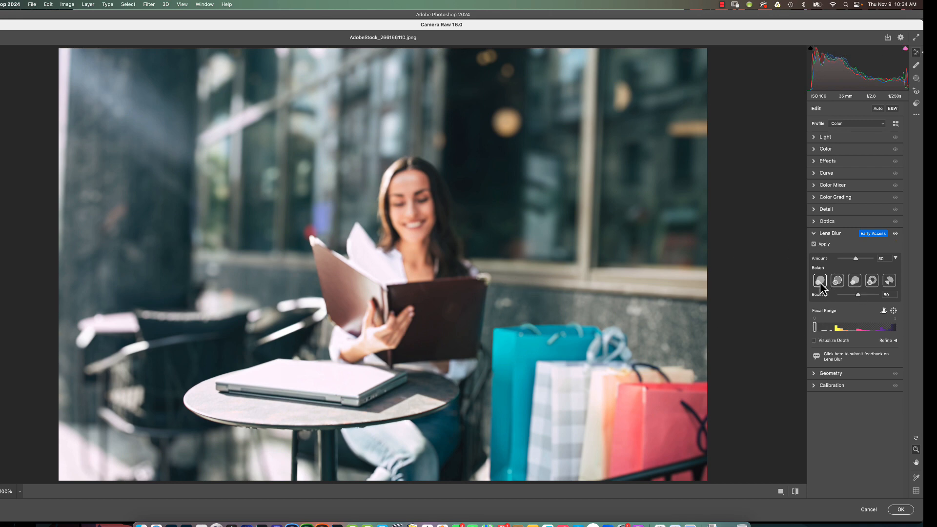
pyautogui.moveTo(857, 295); pyautogui.dragTo(874, 295)
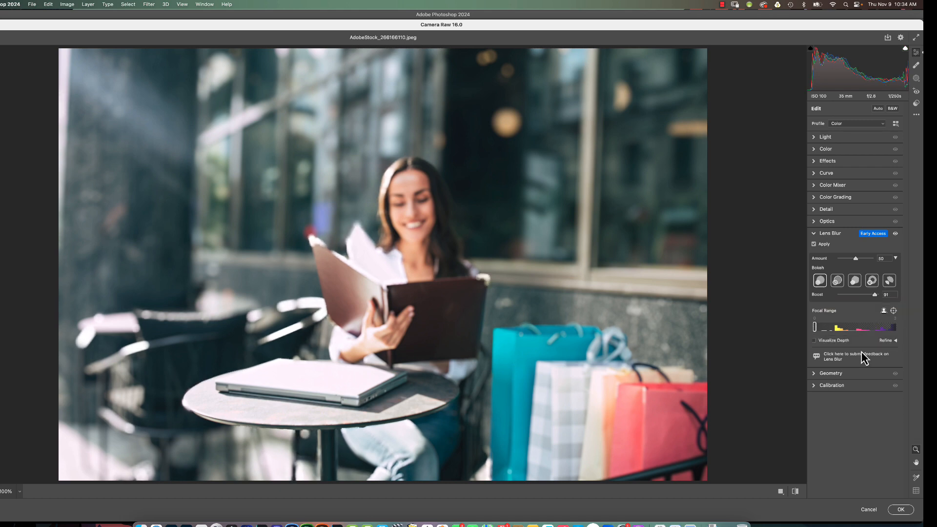
pyautogui.click(900, 512)
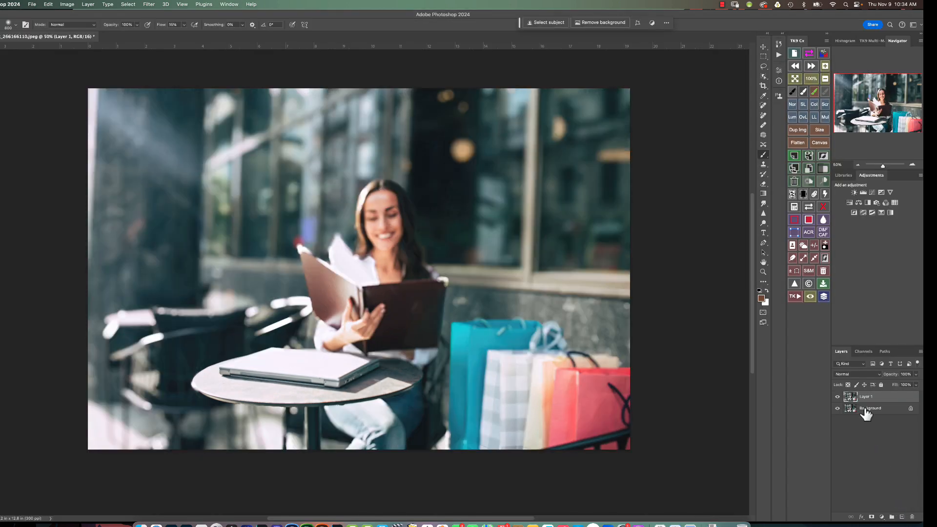
# Step: Hide and show Layer 1 to compare the blurred copy with the original background
pyautogui.click(837, 397)
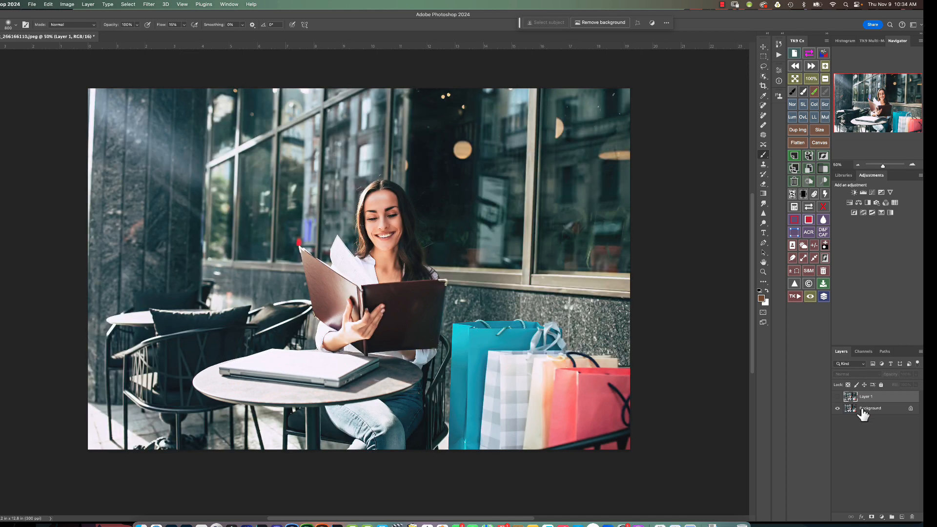
pyautogui.click(837, 396)
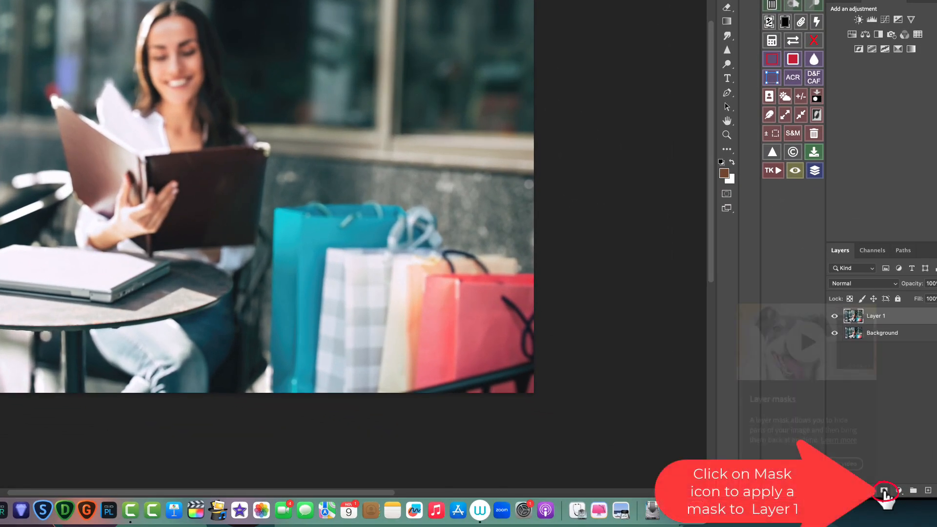
# Step: Add a layer mask to Layer 1 and draw a radial gradient on it from the woman's head down to the tabletop
pyautogui.click(883, 491)
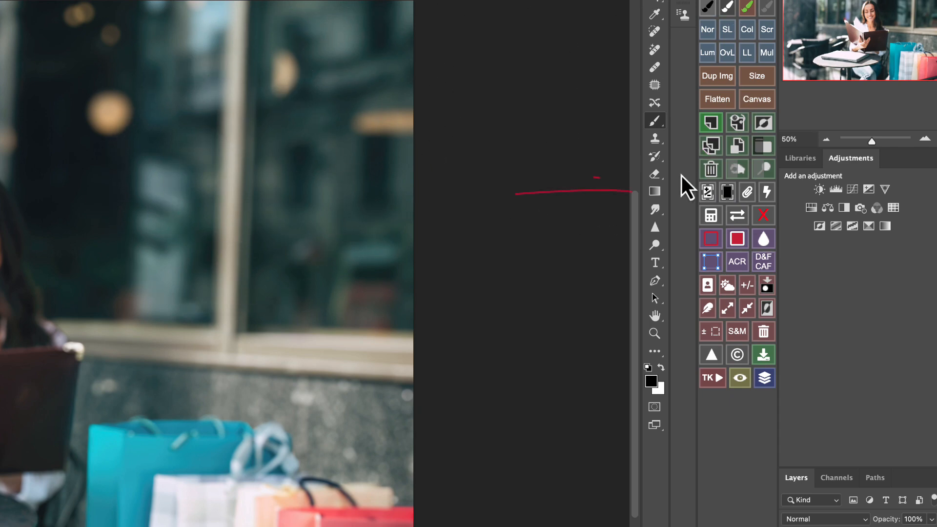
pyautogui.click(655, 194)
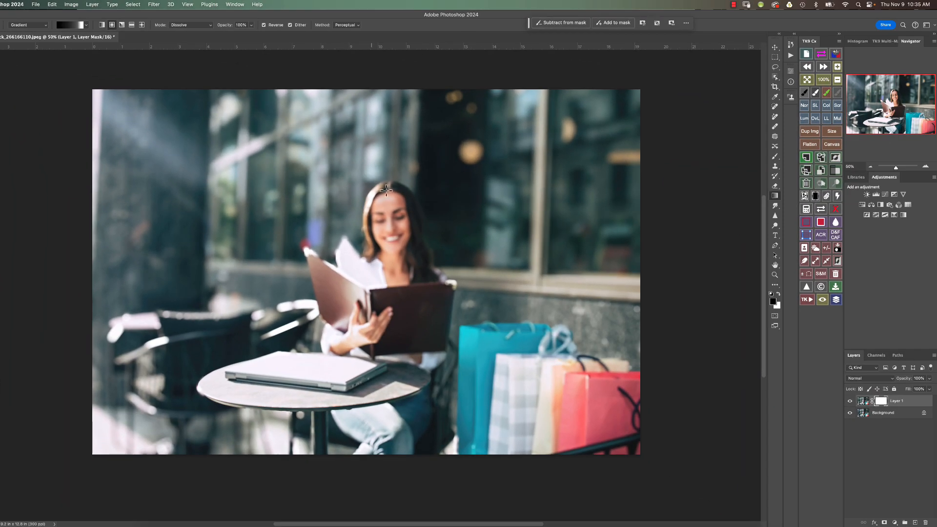
pyautogui.moveTo(363, 191); pyautogui.dragTo(360, 385)
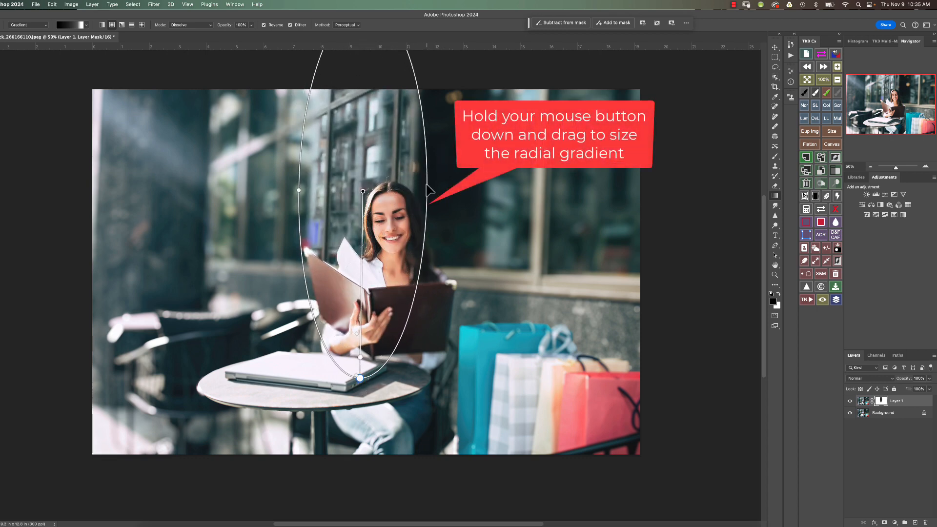
# Step: Recentre the mask's radial gradient on the woman's face and widen its ellipse past both sides of her body
pyautogui.moveTo(427, 189); pyautogui.dragTo(467, 193)
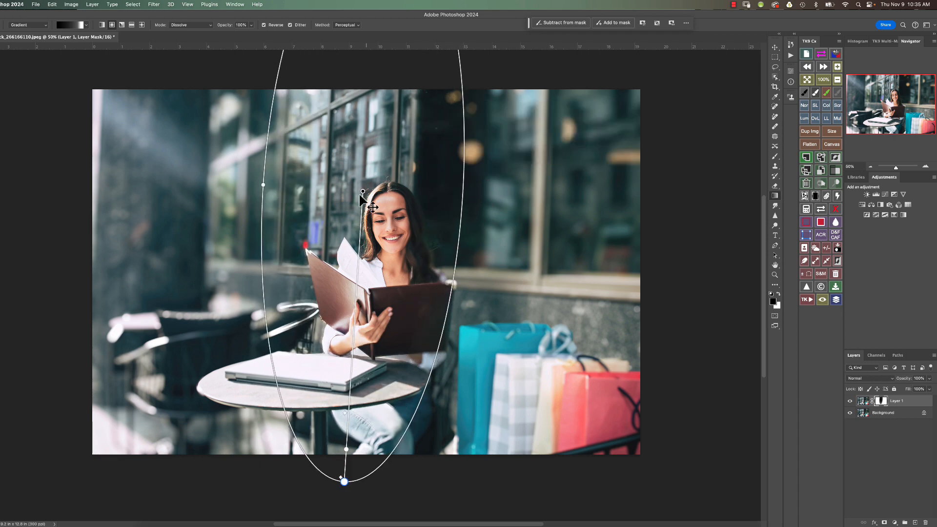
pyautogui.moveTo(361, 194); pyautogui.dragTo(383, 208)
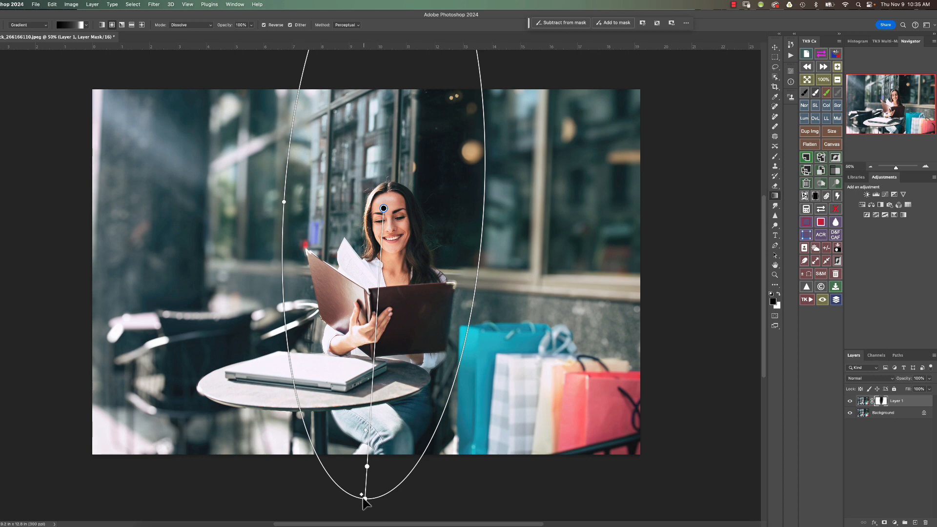
pyautogui.moveTo(365, 499); pyautogui.dragTo(377, 351)
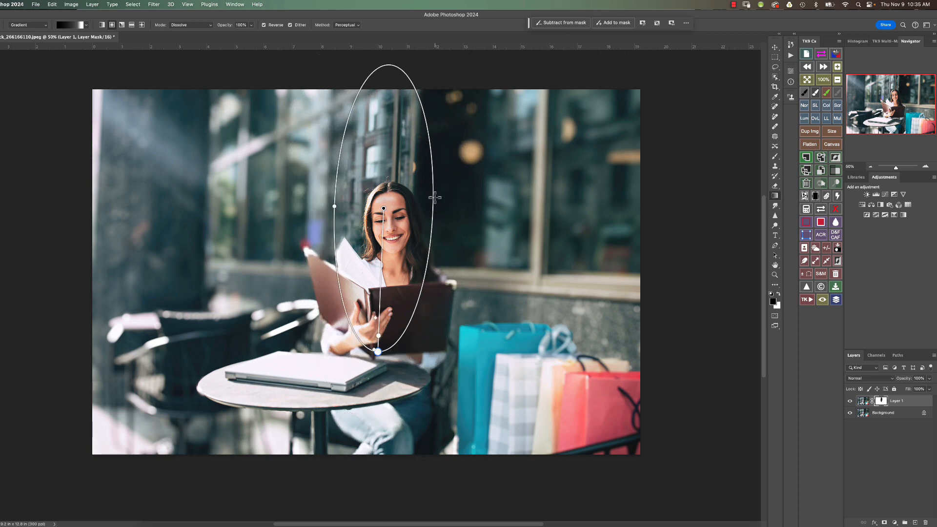
pyautogui.moveTo(434, 197); pyautogui.dragTo(490, 193)
pyautogui.moveTo(497, 198); pyautogui.dragTo(492, 192)
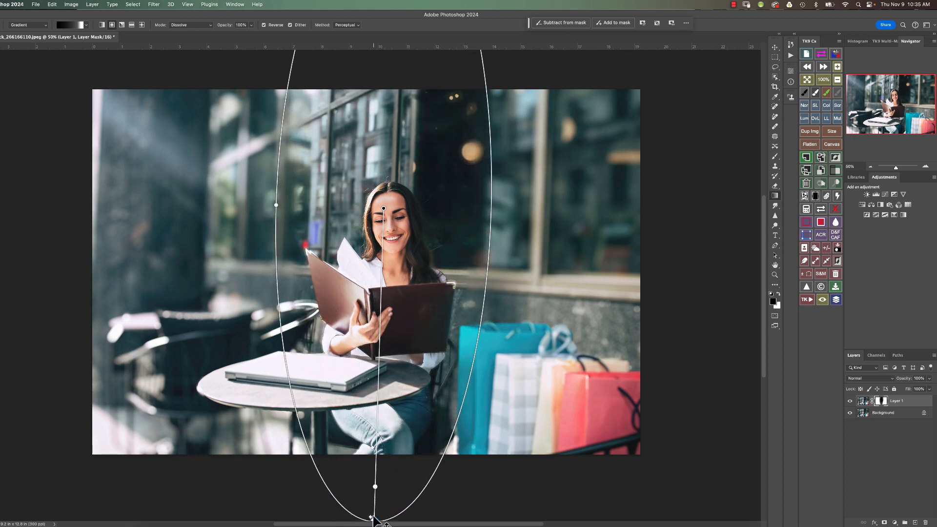
# Step: Shorten the gradient ellipse and lower its centre to her mouth, tilting and widening it to cover her from above the head to the table
pyautogui.moveTo(374, 519); pyautogui.dragTo(384, 362)
pyautogui.moveTo(383, 209); pyautogui.dragTo(384, 244)
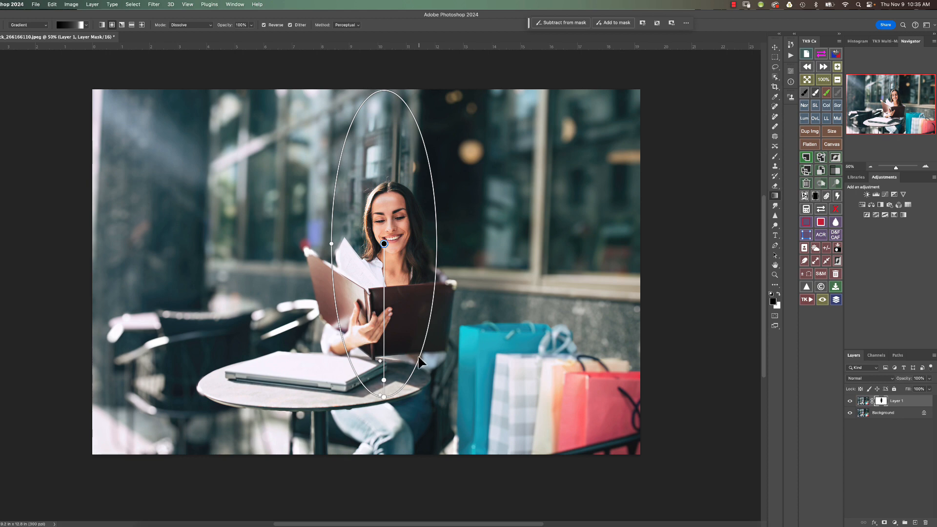
pyautogui.moveTo(419, 360); pyautogui.dragTo(401, 363)
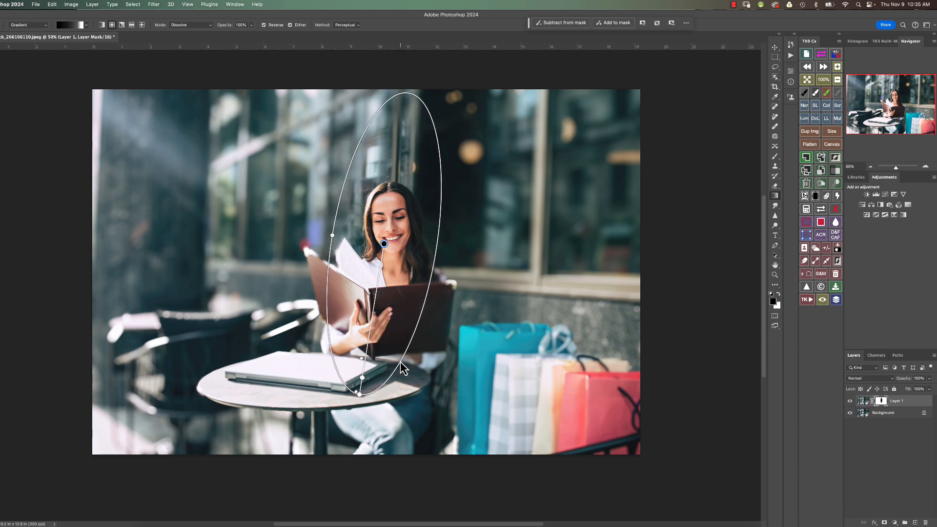
pyautogui.moveTo(332, 235); pyautogui.dragTo(279, 220)
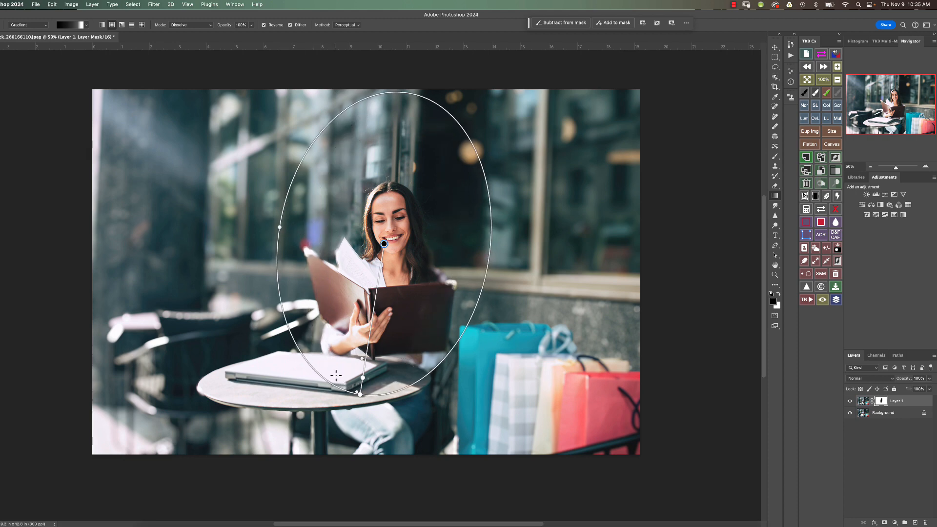
# Step: Enlarge the gradient slightly, lower its centre to her neckline, pull its midpoint inward, and deselect the layer
pyautogui.moveTo(359, 395); pyautogui.dragTo(359, 405)
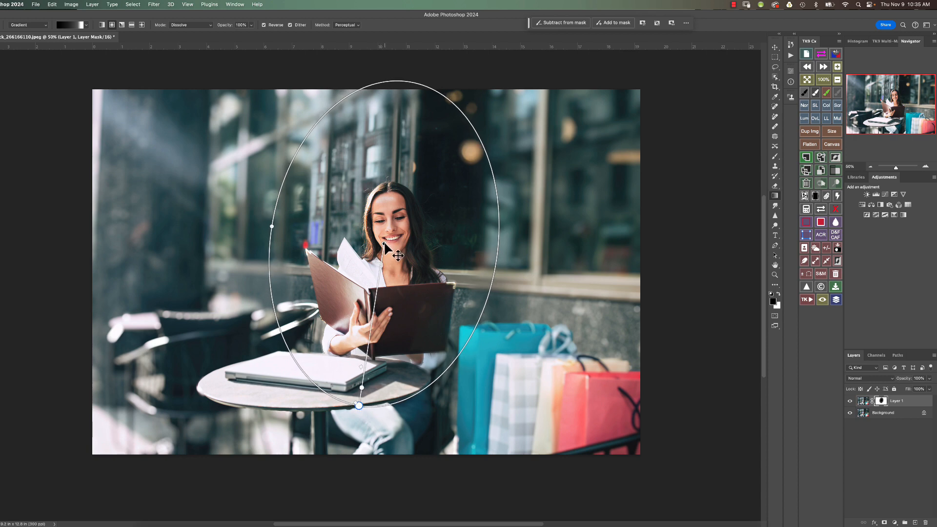
pyautogui.moveTo(383, 243); pyautogui.dragTo(382, 265)
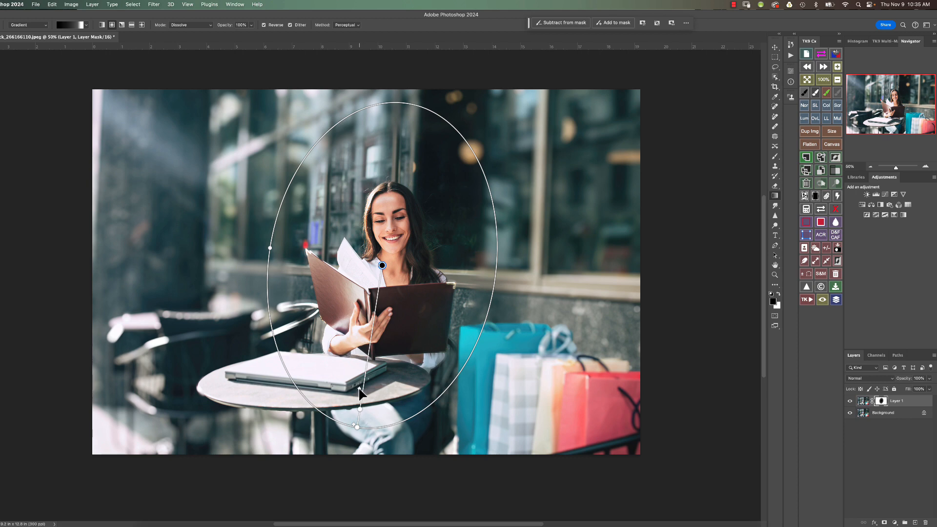
pyautogui.moveTo(359, 388); pyautogui.dragTo(371, 353)
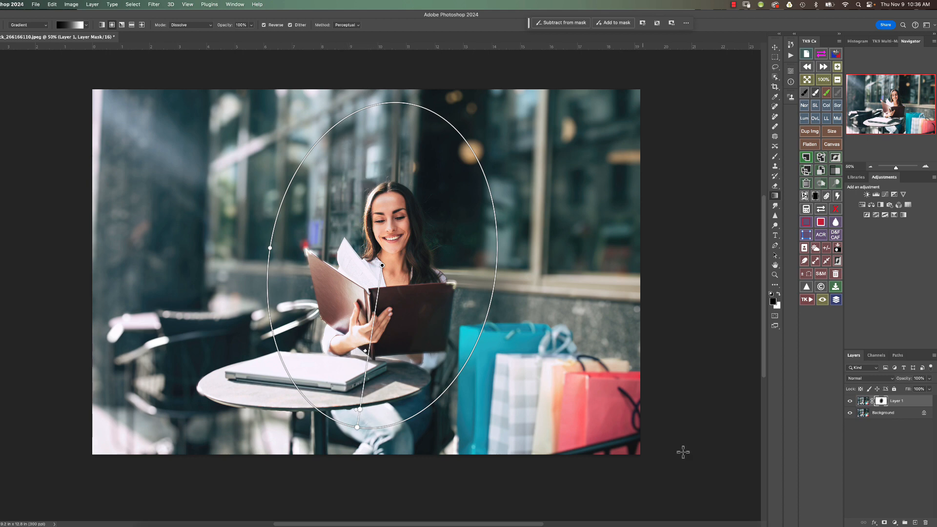
pyautogui.click(859, 481)
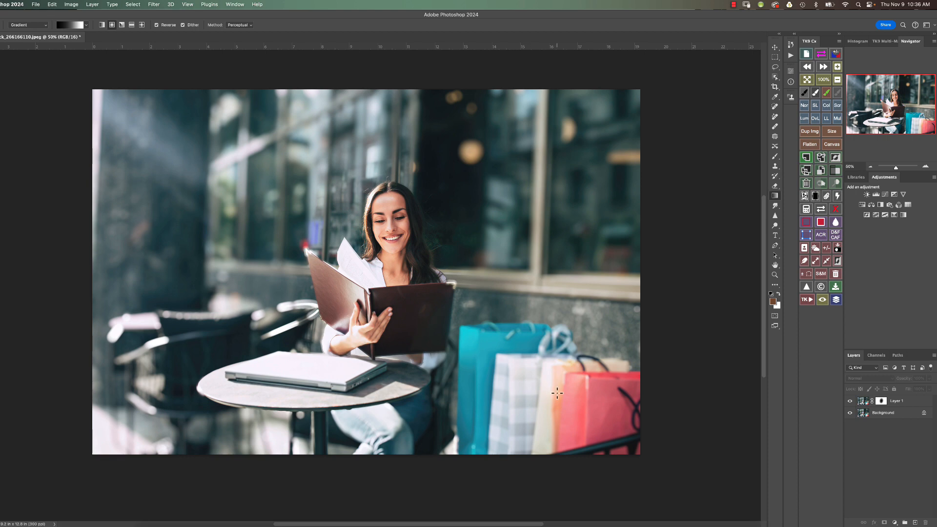
# Step: Save the masked café portrait and switch back to Adobe Lightroom Classic
pyautogui.click(35, 5)
pyautogui.click(47, 81)
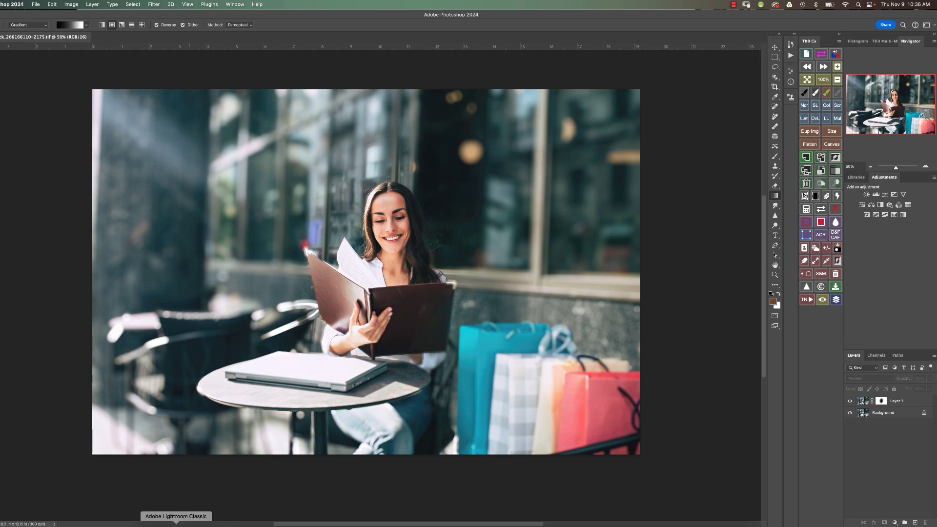
pyautogui.click(176, 524)
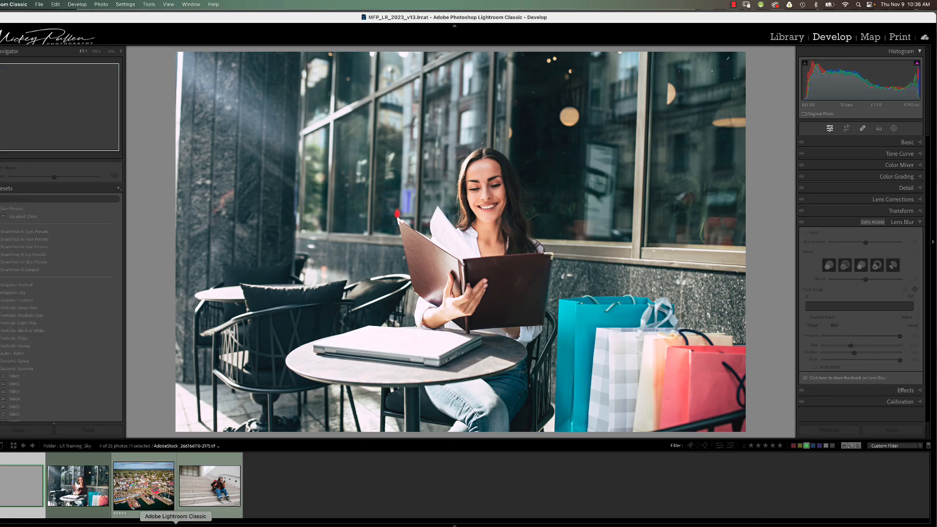